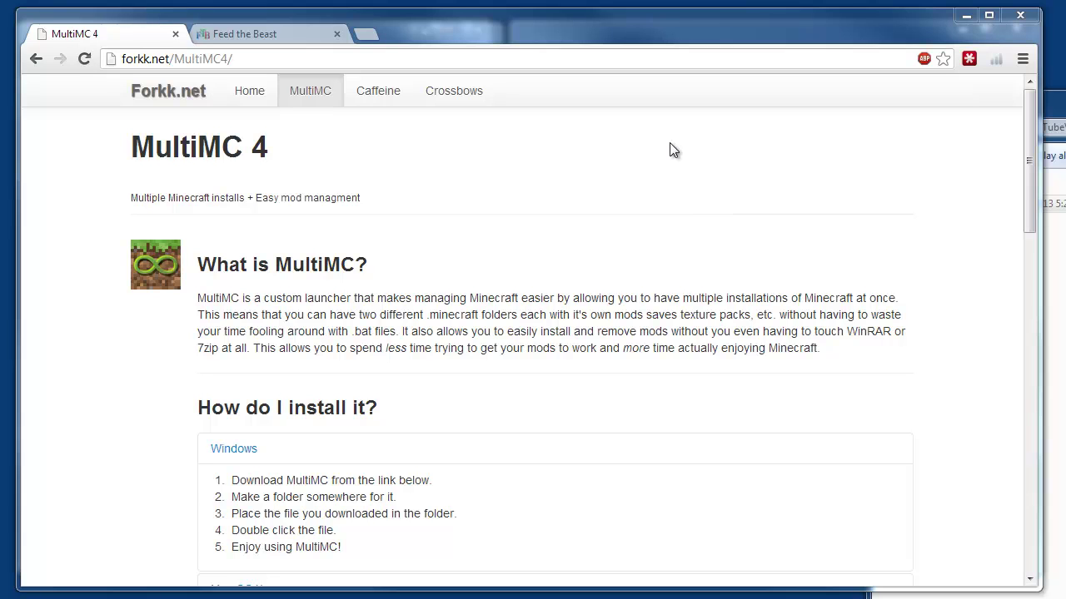
Look through the MultiMC 4 page, including its feature list and Downloads section, and return to its beginning.
{"action": "left_click", "coordinate": [507, 30]}
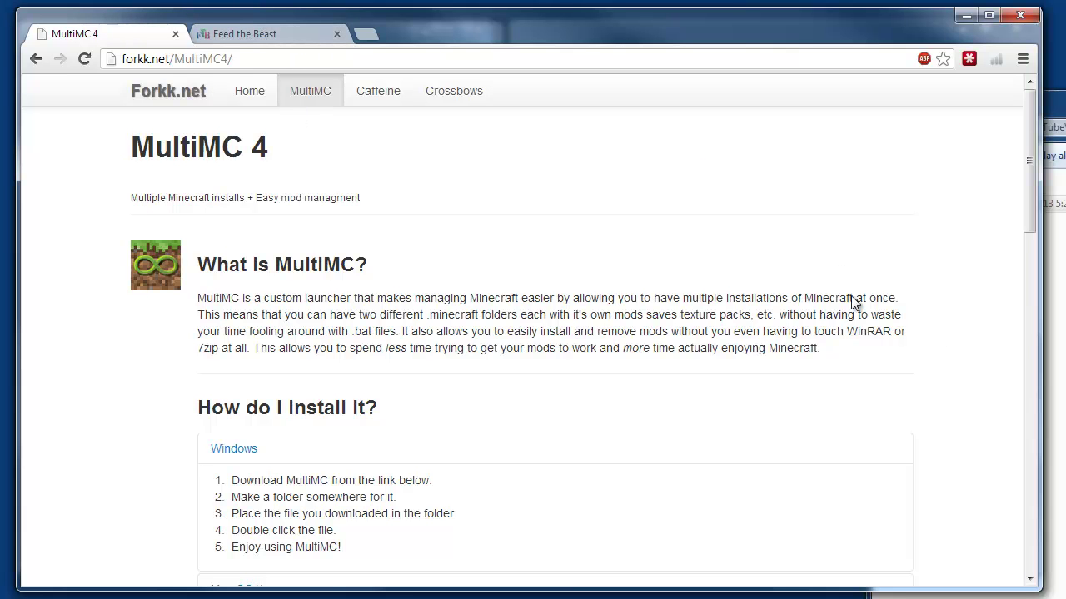
{"action": "left_click_drag", "start_coordinate": [1031, 205], "coordinate": [1039, 432]}
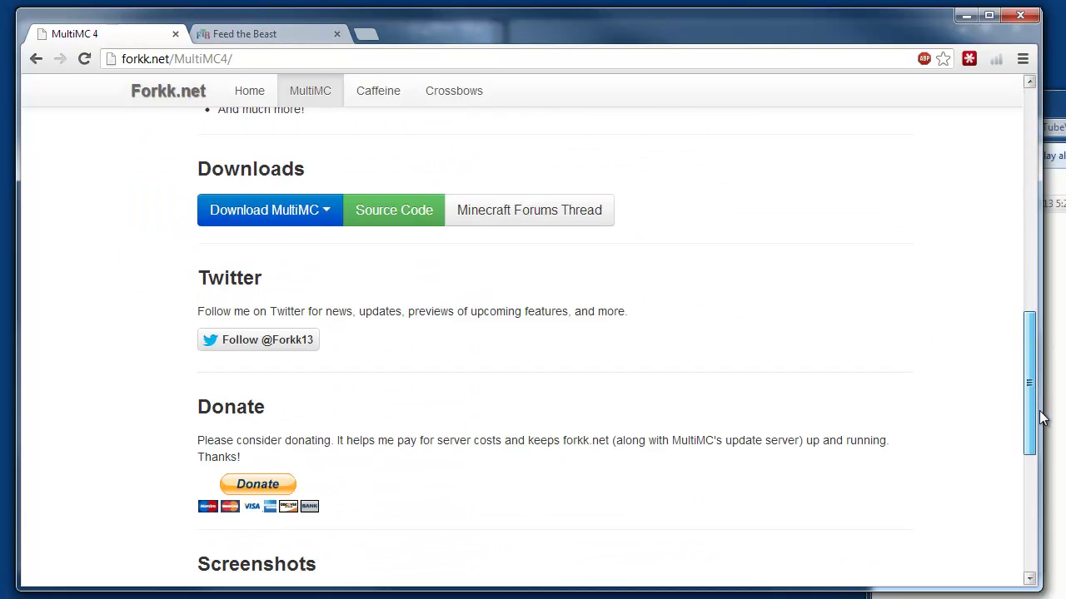
{"action": "scroll", "coordinate": [528, 124], "scroll_direction": "up", "scroll_amount": 12}
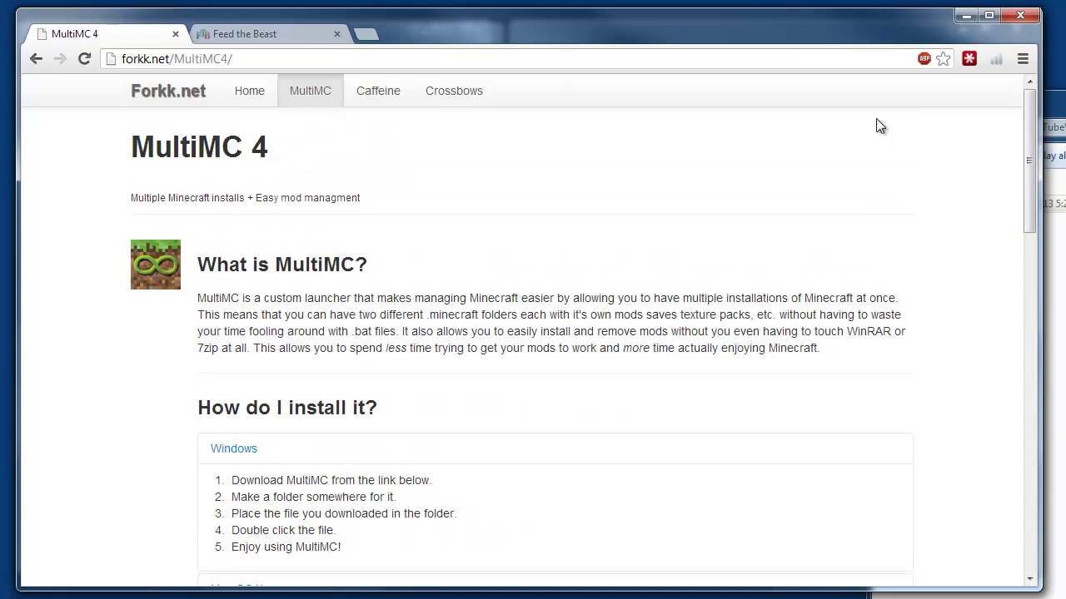
{"action": "left_click_drag", "start_coordinate": [1030, 209], "coordinate": [1050, 388]}
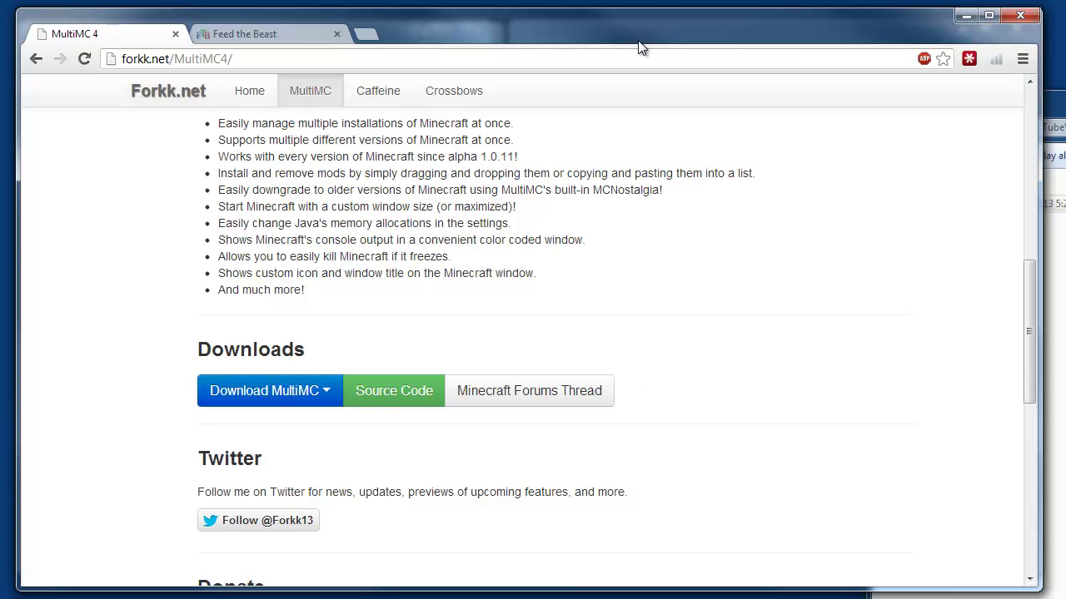
{"action": "left_click_drag", "start_coordinate": [1030, 296], "coordinate": [964, 129]}
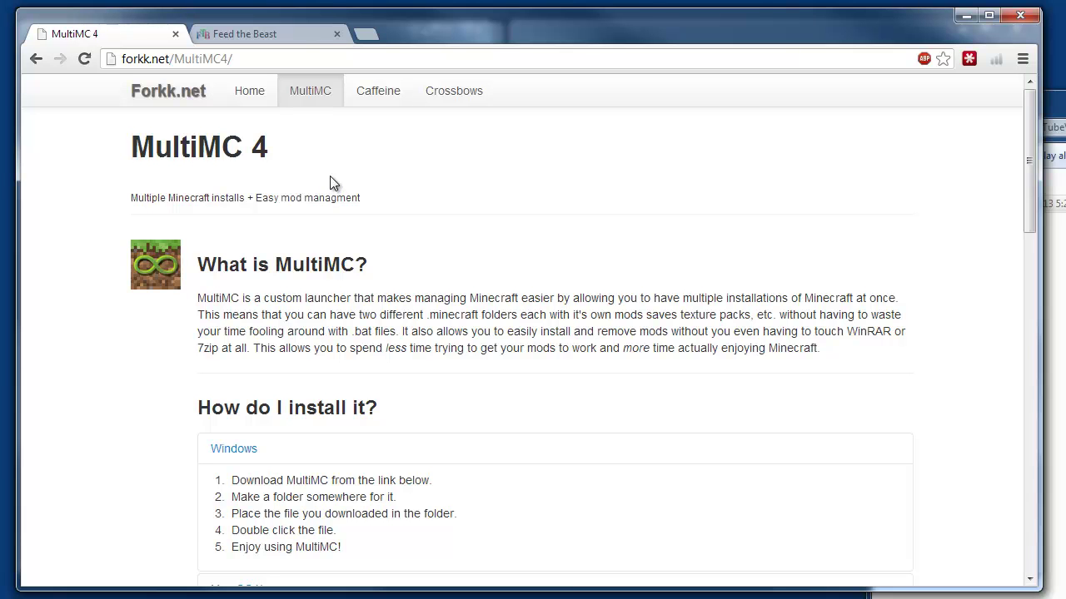
View the Download section of the Feed the Beast site, and minimize the browser.
{"action": "left_click", "coordinate": [194, 30]}
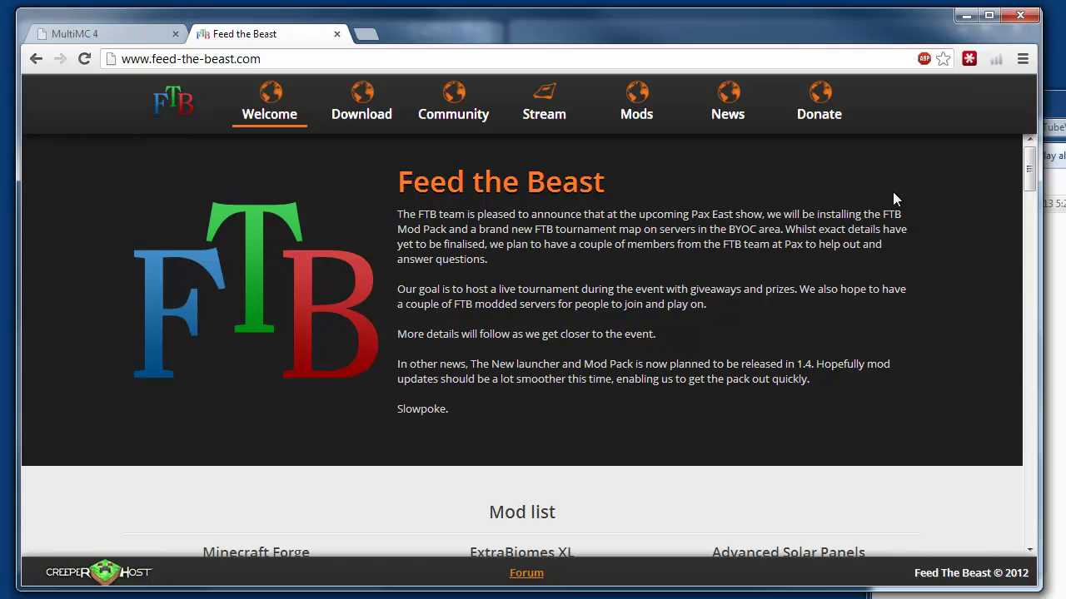
{"action": "left_click_drag", "start_coordinate": [1029, 169], "coordinate": [1030, 246]}
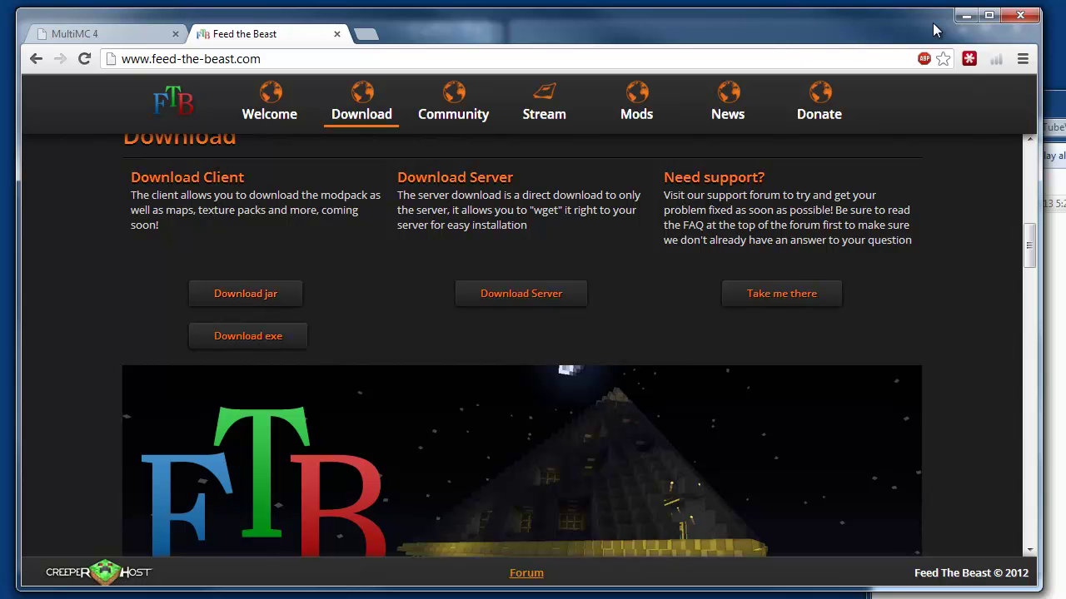
{"action": "left_click", "coordinate": [965, 16]}
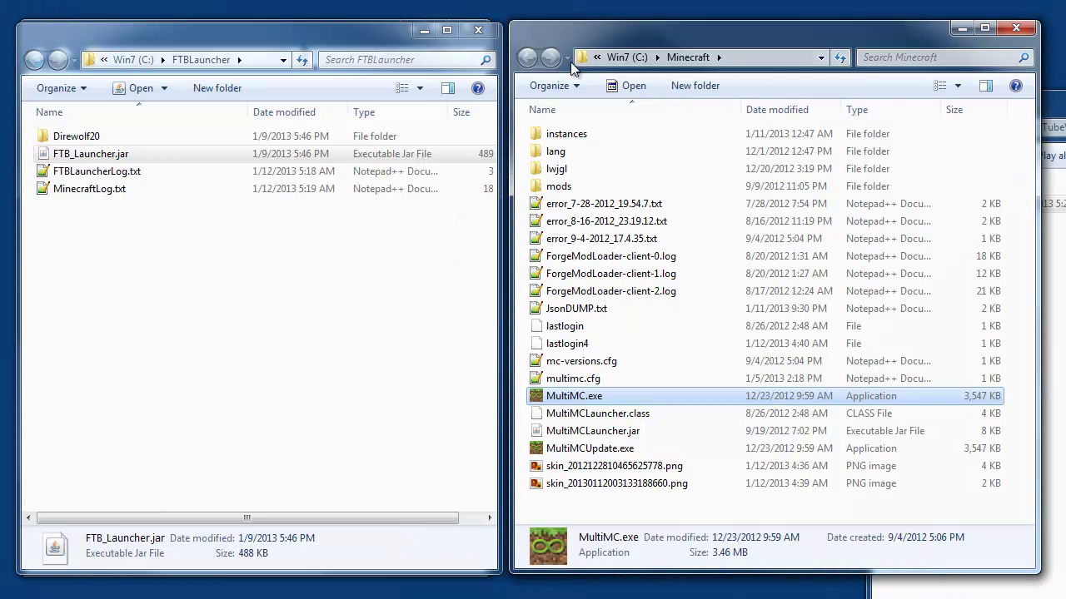
Examine FTB_Launcher.jar in the FTBLauncher folder and the contents of the Minecraft folder.
{"action": "left_click", "coordinate": [372, 38]}
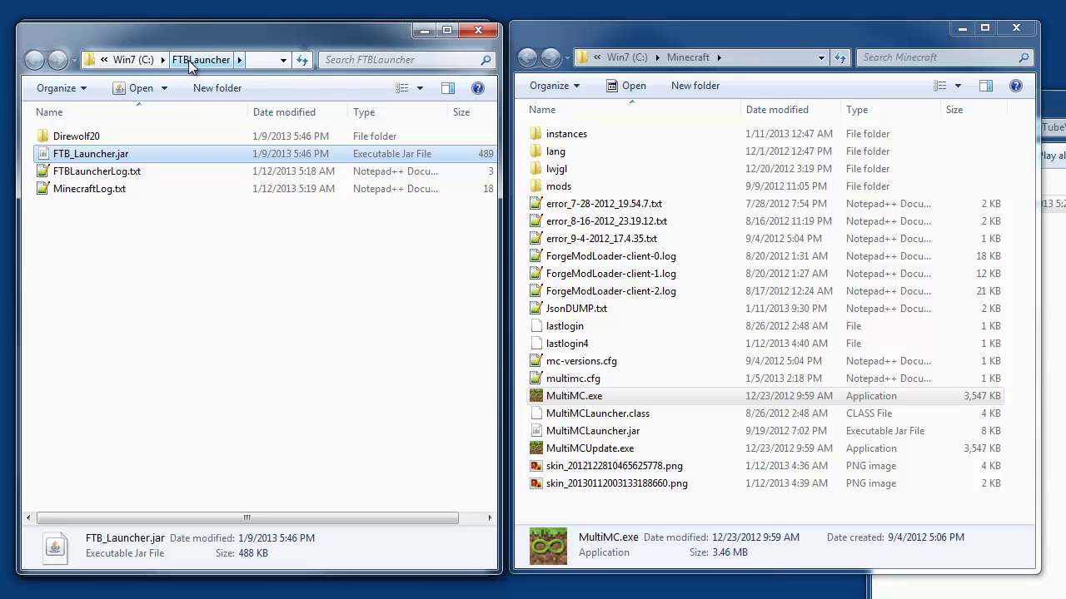
{"action": "left_click", "coordinate": [93, 206]}
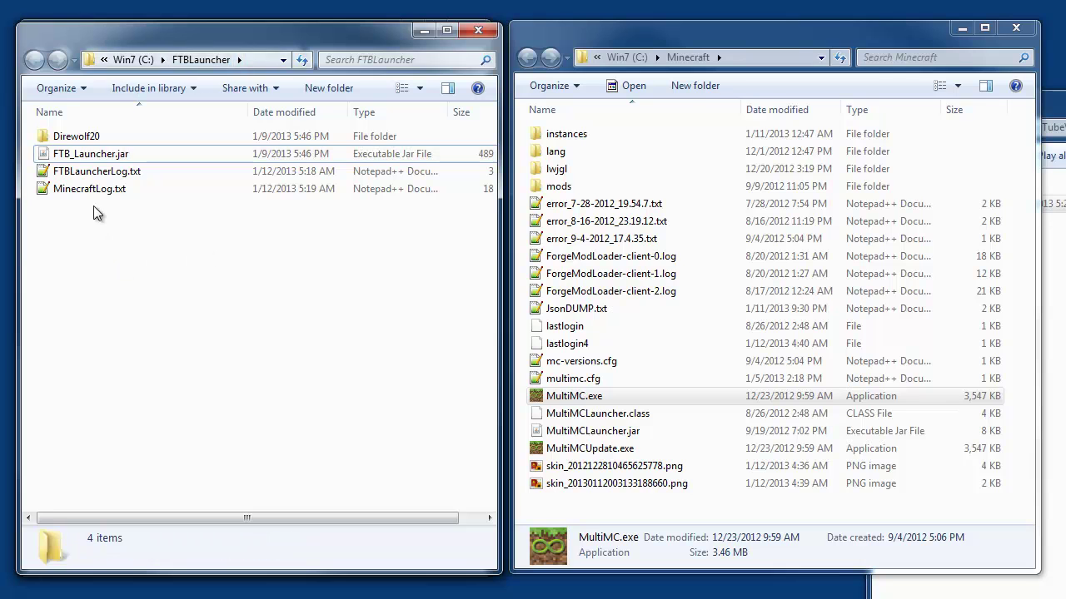
{"action": "left_click", "coordinate": [54, 157]}
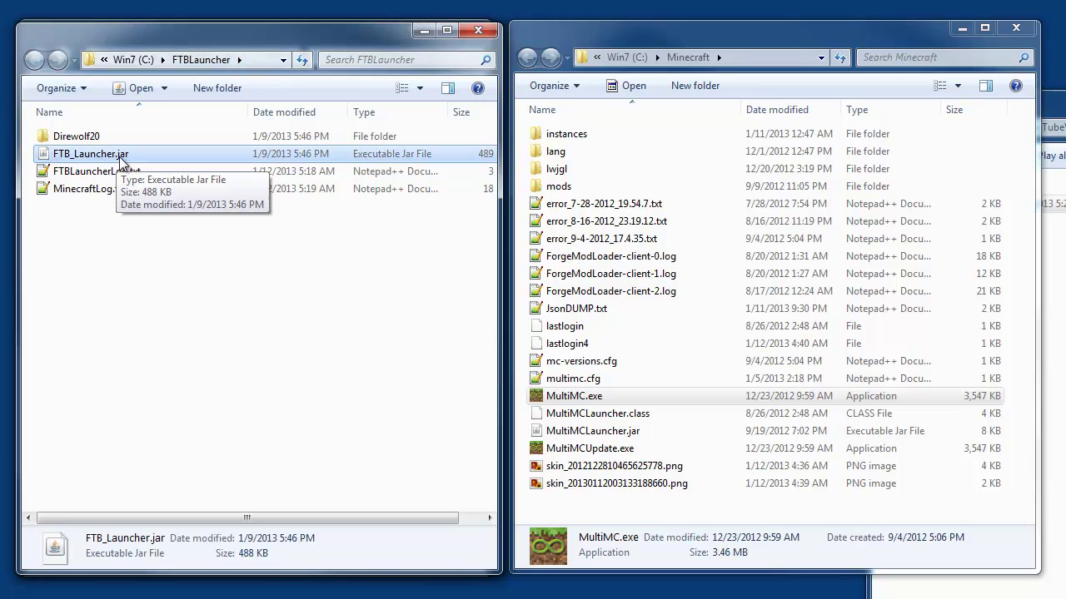
{"action": "left_click", "coordinate": [762, 38]}
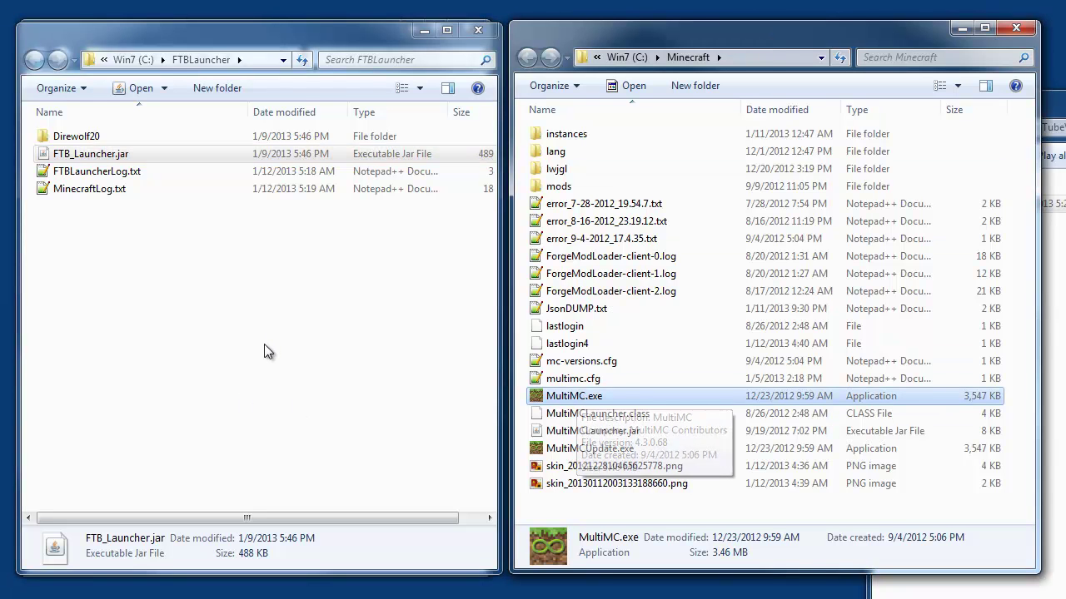
Start FTB_Launcher.jar and view the available profile options without changing the profile.
{"action": "double_click", "coordinate": [63, 155]}
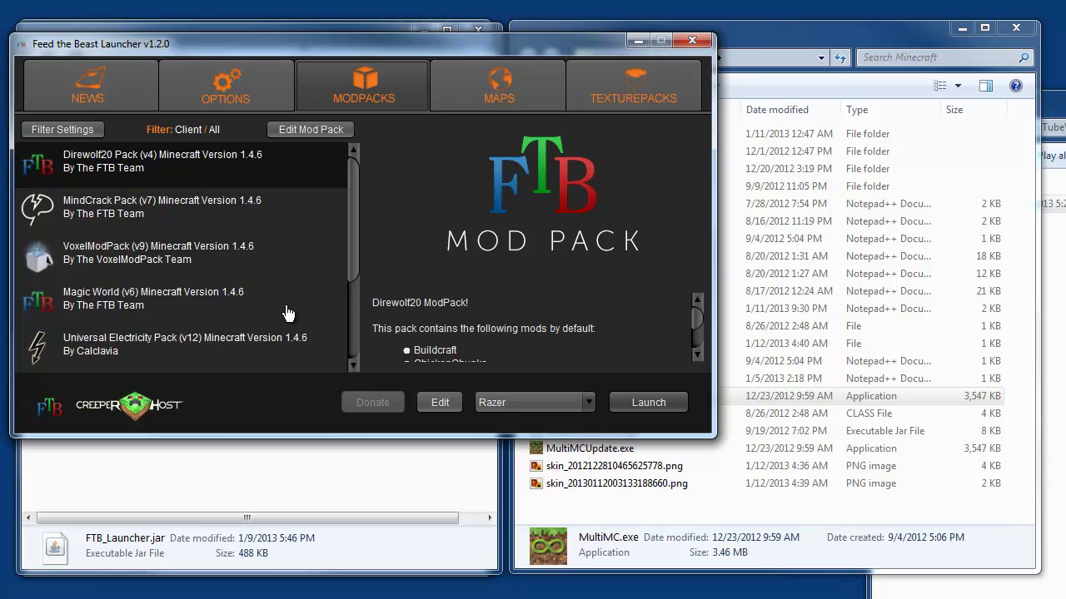
{"action": "mouse_move", "coordinate": [344, 42]}
{"action": "left_mouse_down"}
{"action": "mouse_move", "coordinate": [357, 36]}
{"action": "mouse_move", "coordinate": [352, 43]}
{"action": "left_mouse_up"}
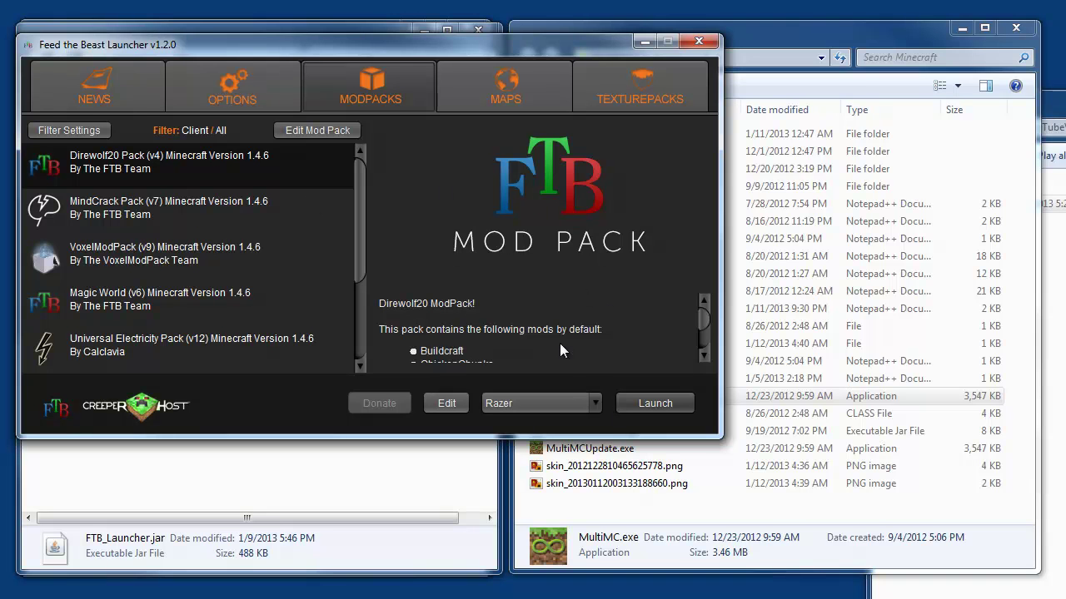
{"action": "left_click", "coordinate": [595, 403]}
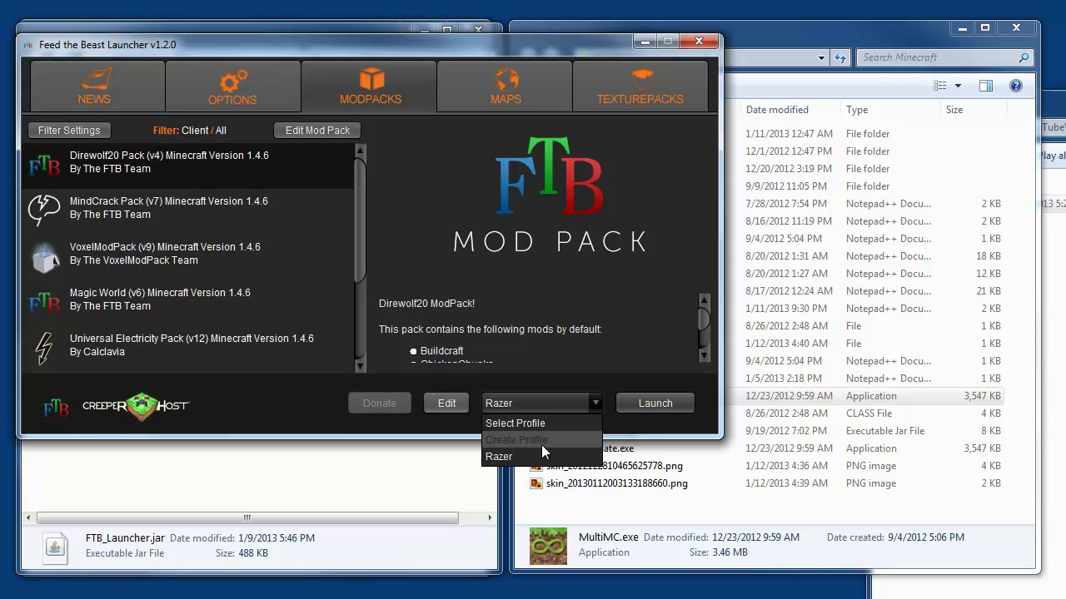
{"action": "left_click", "coordinate": [596, 405]}
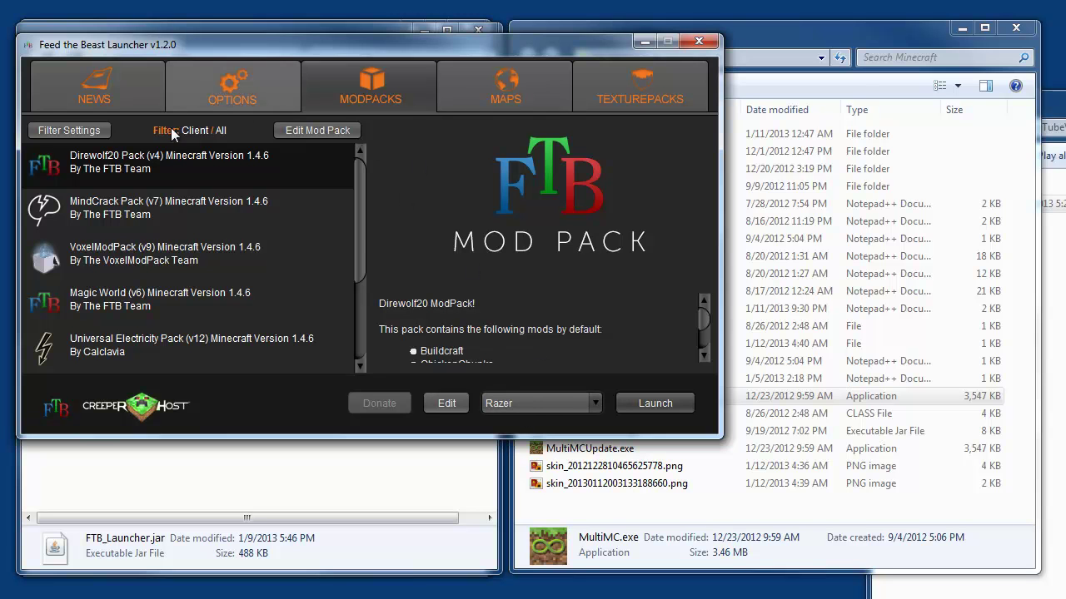
Look over the modpack list with the Direwolf20 Pack, and close the Feed the Beast Launcher.
{"action": "left_click_drag", "start_coordinate": [362, 225], "coordinate": [355, 194]}
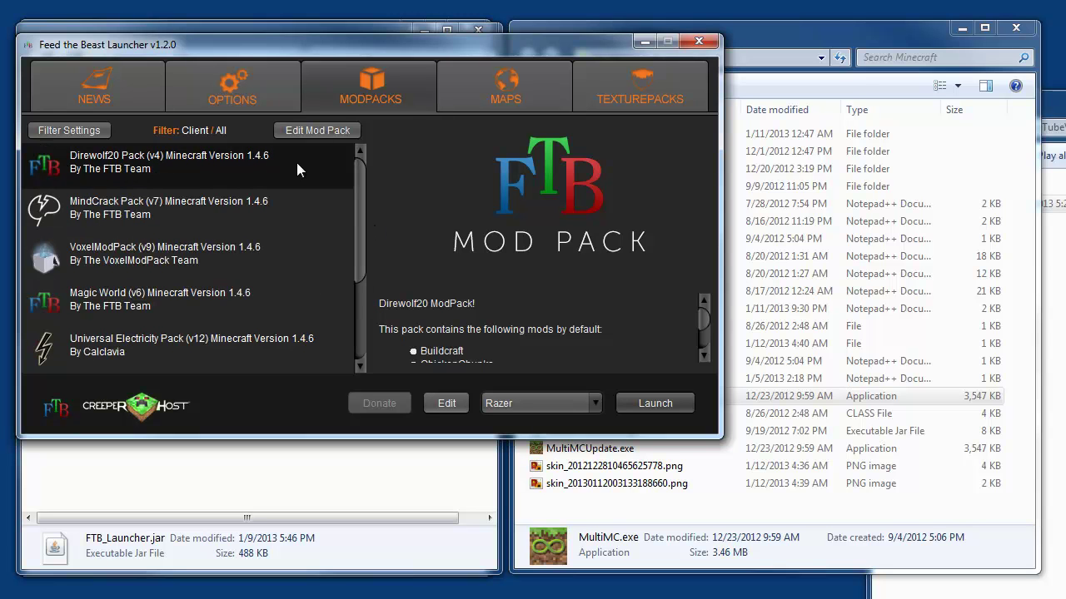
{"action": "left_click_drag", "start_coordinate": [358, 201], "coordinate": [361, 225]}
{"action": "left_click_drag", "start_coordinate": [602, 46], "coordinate": [612, 45]}
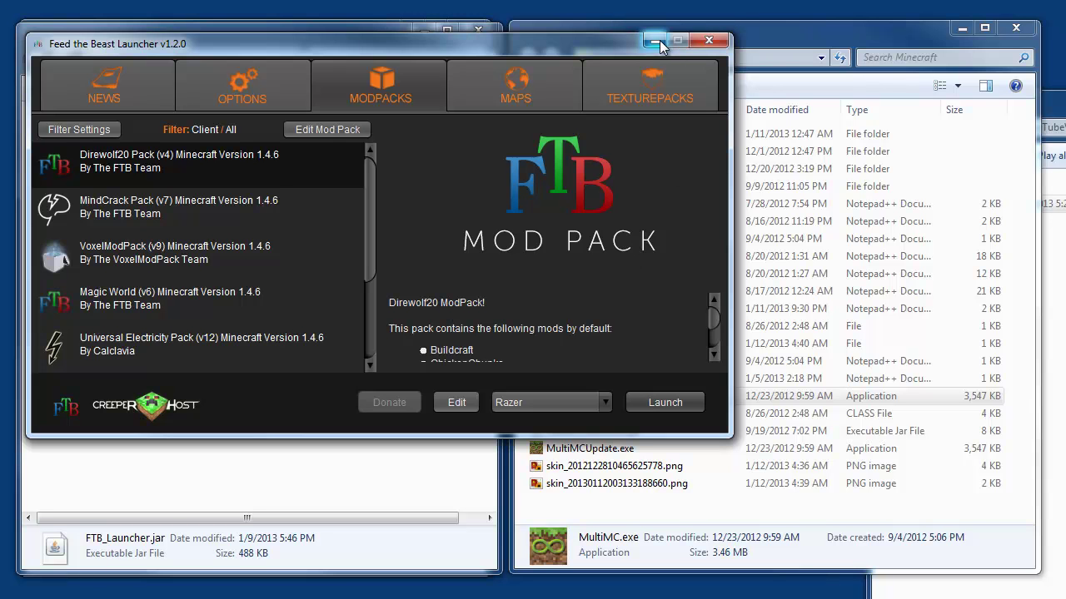
{"action": "left_click", "coordinate": [704, 35]}
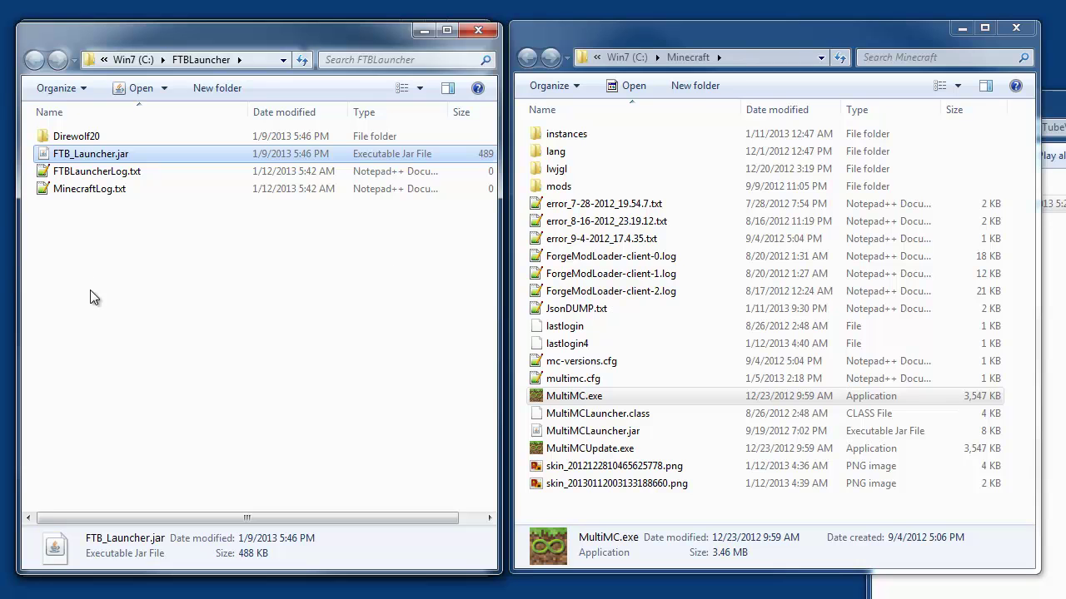
Open the minecraft folder inside the Direwolf20 folder of FTBLauncher.
{"action": "left_click", "coordinate": [57, 138]}
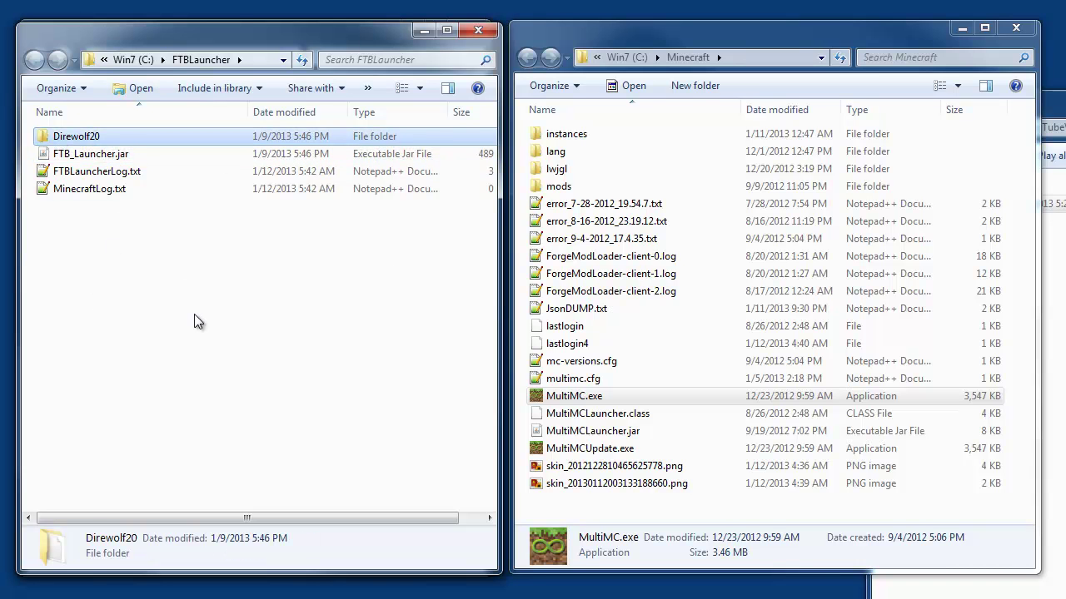
{"action": "double_click", "coordinate": [80, 139]}
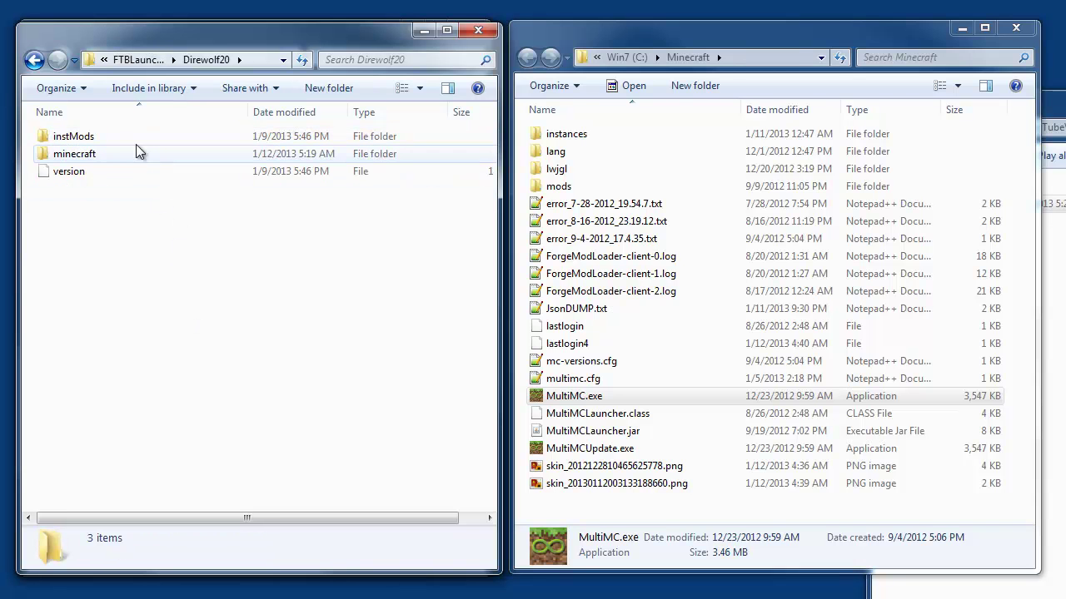
{"action": "double_click", "coordinate": [83, 153]}
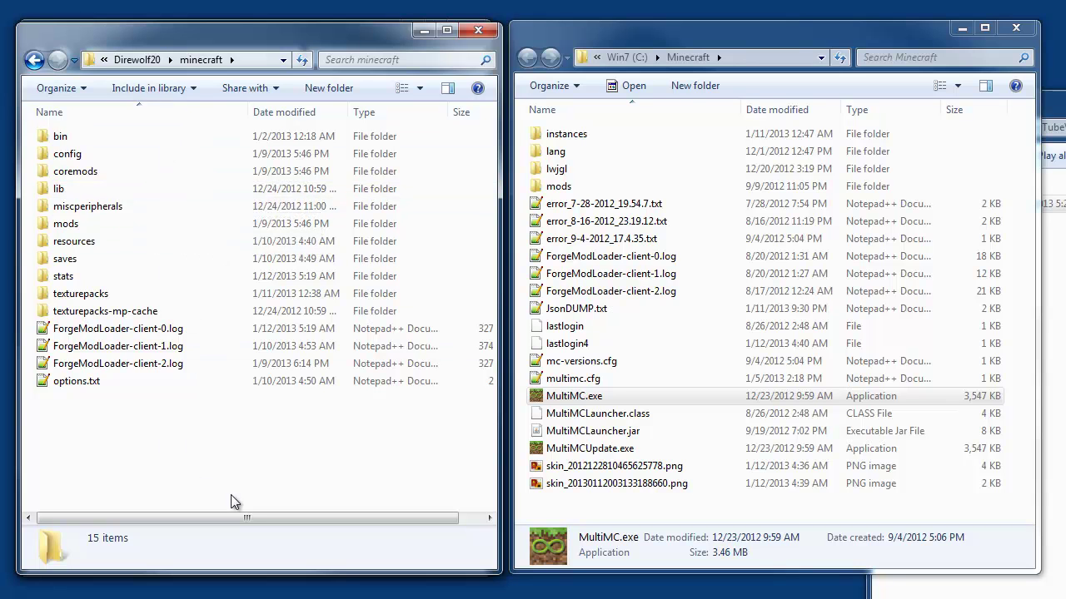
Examine the pack's mods, saves, texturepacks and config folders in the minecraft folder.
{"action": "left_click", "coordinate": [90, 220]}
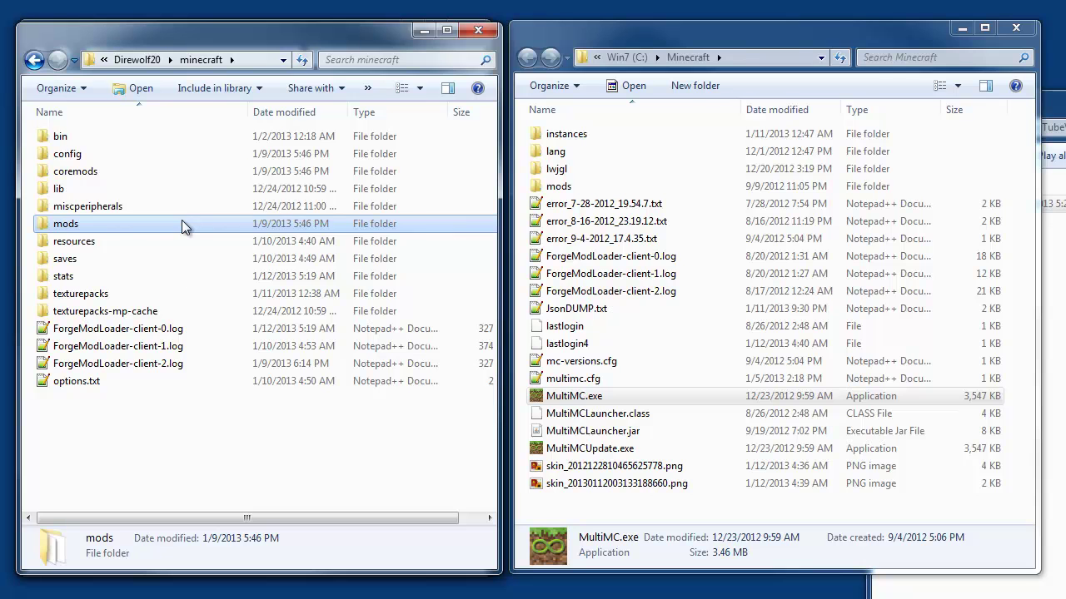
{"action": "left_click", "coordinate": [90, 258]}
{"action": "left_click", "coordinate": [88, 298]}
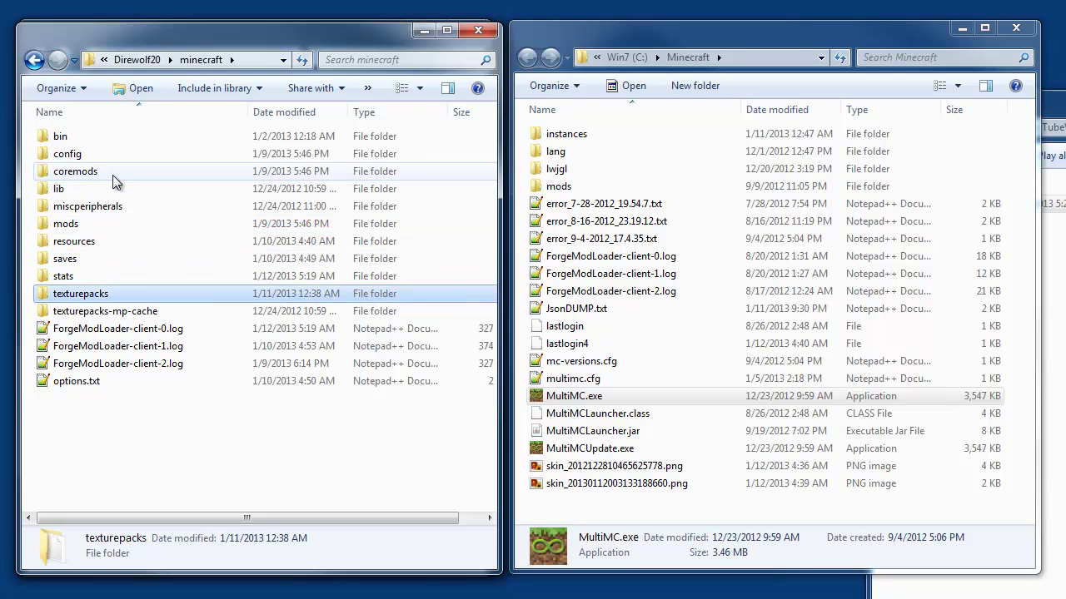
{"action": "left_click", "coordinate": [92, 153]}
{"action": "left_click", "coordinate": [263, 418]}
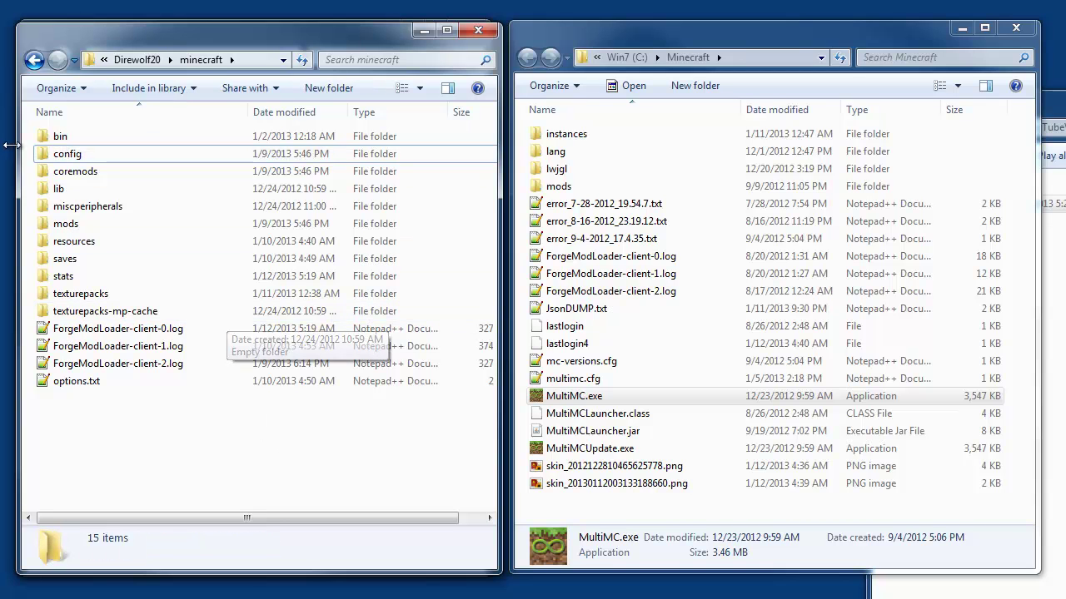
View the configuration files in the pack's config folder, and return to the minecraft folder.
{"action": "double_click", "coordinate": [75, 151]}
{"action": "left_click_drag", "start_coordinate": [494, 196], "coordinate": [500, 245]}
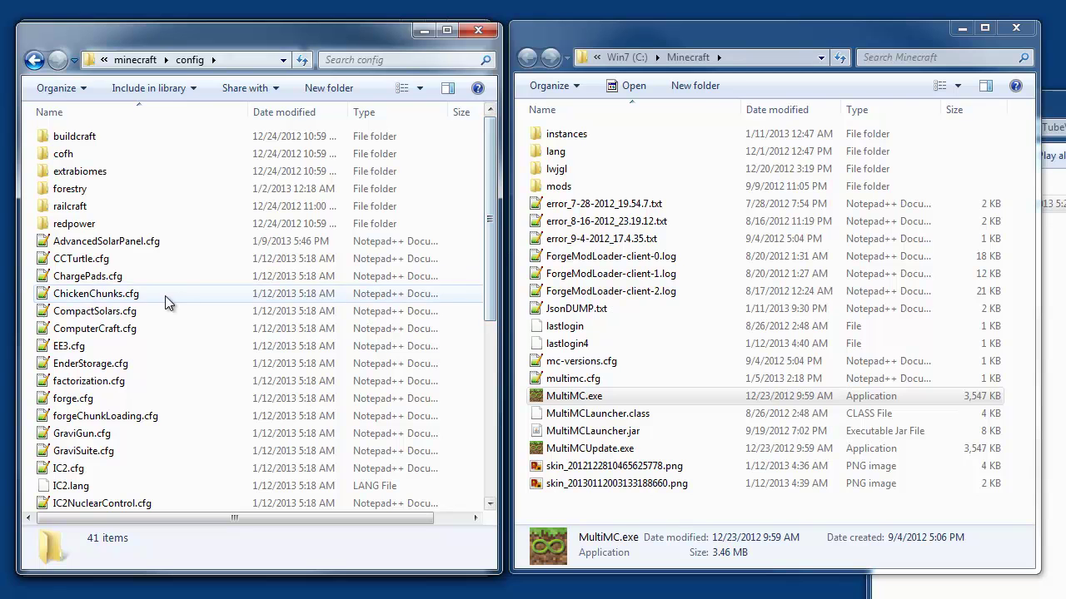
{"action": "left_click", "coordinate": [135, 60]}
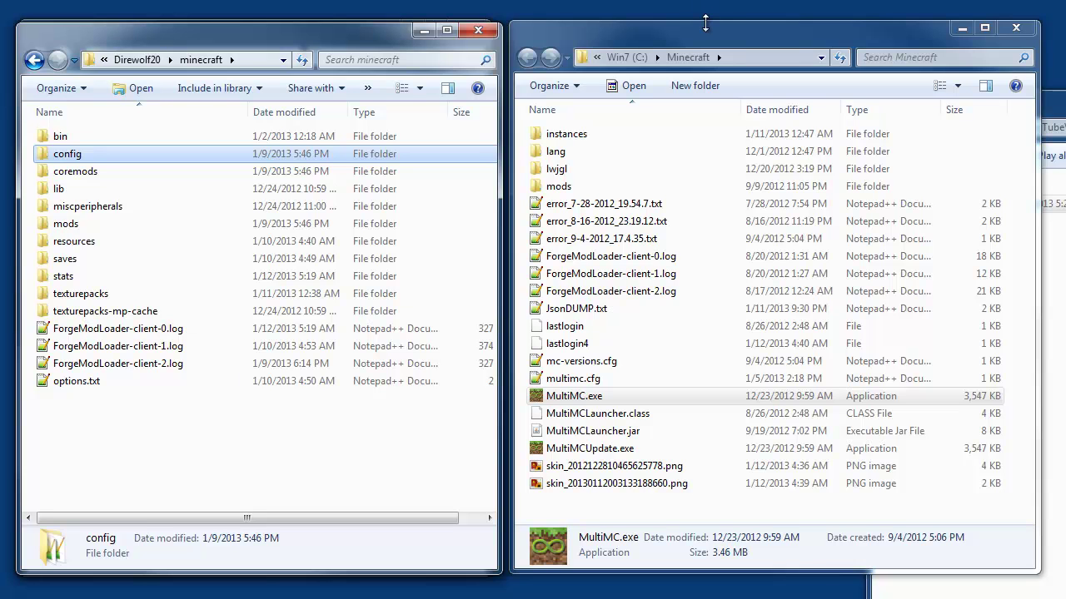
Launch MultiMC.exe from the Minecraft folder and move its window slightly upward.
{"action": "double_click", "coordinate": [546, 398]}
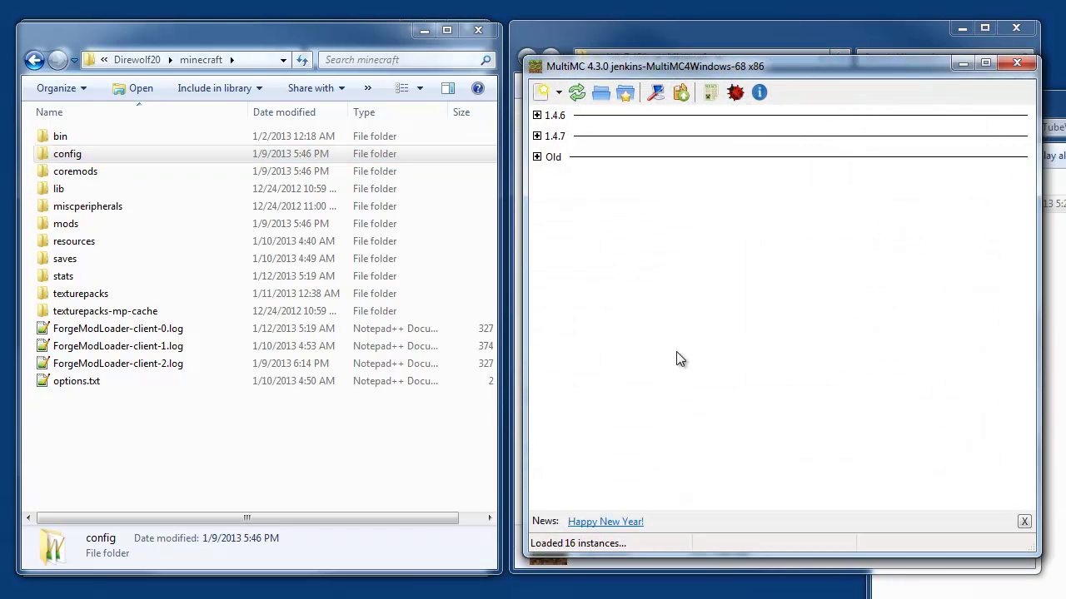
{"action": "left_click_drag", "start_coordinate": [806, 72], "coordinate": [807, 55]}
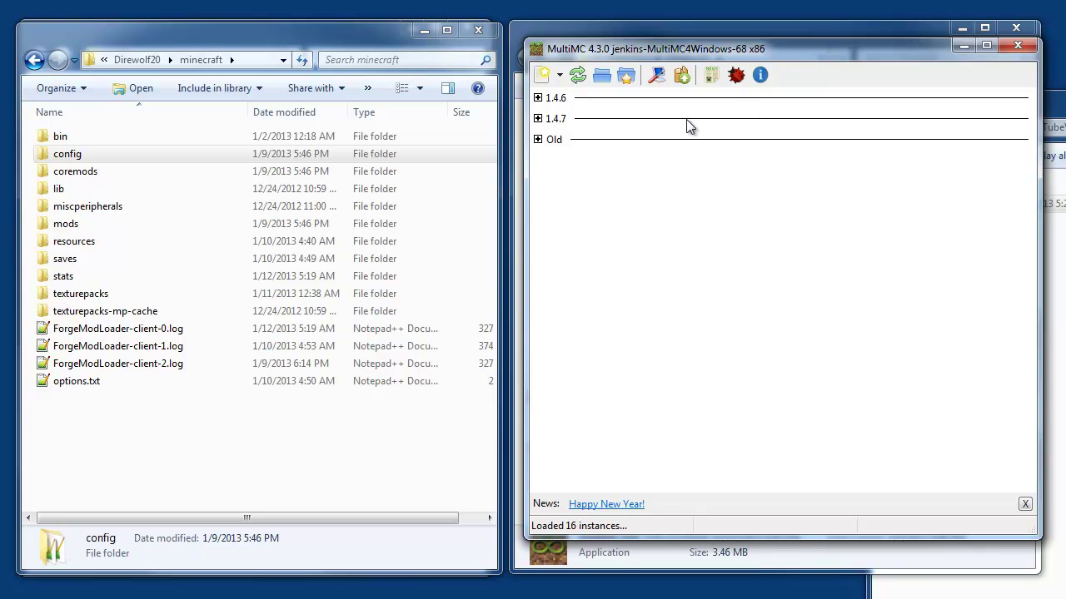
Expand and collapse the 1.4.6, 1.4.7 and Old groups to view their Minecraft instances.
{"action": "left_click", "coordinate": [538, 97]}
{"action": "left_click", "coordinate": [538, 98]}
{"action": "left_click", "coordinate": [538, 118]}
{"action": "left_click", "coordinate": [538, 119]}
{"action": "left_click", "coordinate": [538, 140]}
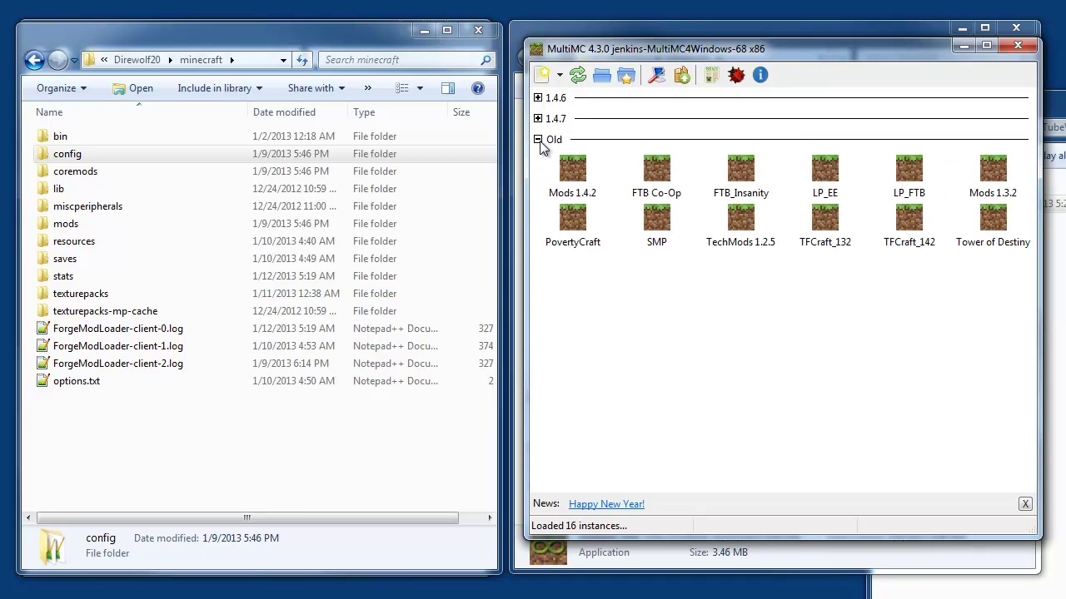
{"action": "left_click", "coordinate": [538, 140]}
{"action": "left_click_drag", "start_coordinate": [822, 48], "coordinate": [817, 53]}
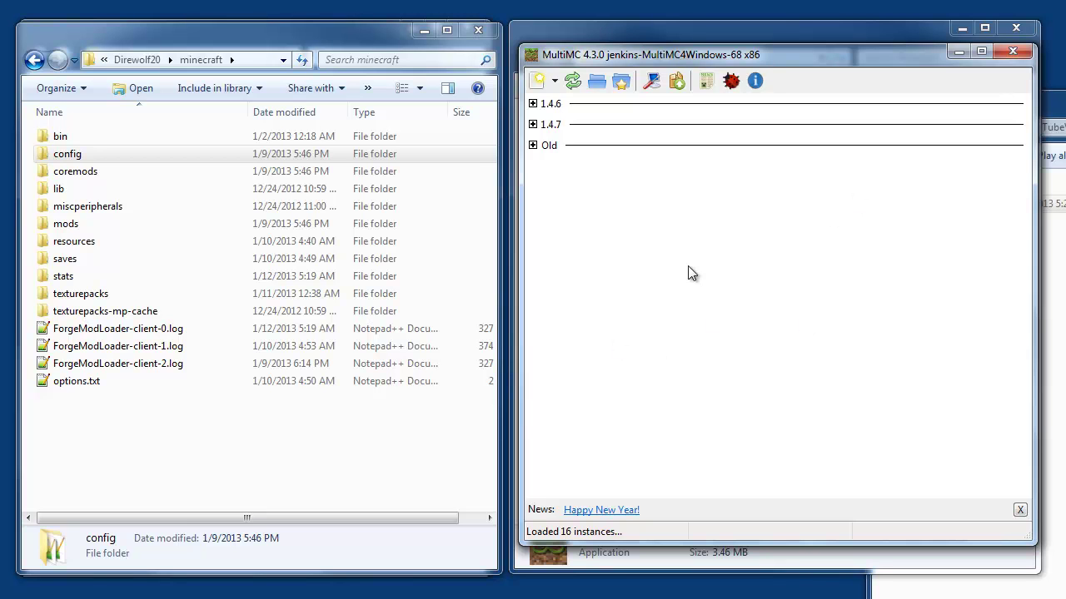
Start an FTB pack import in MultiMC with C:\FTBLauncher as the launcher folder.
{"action": "left_click", "coordinate": [555, 81]}
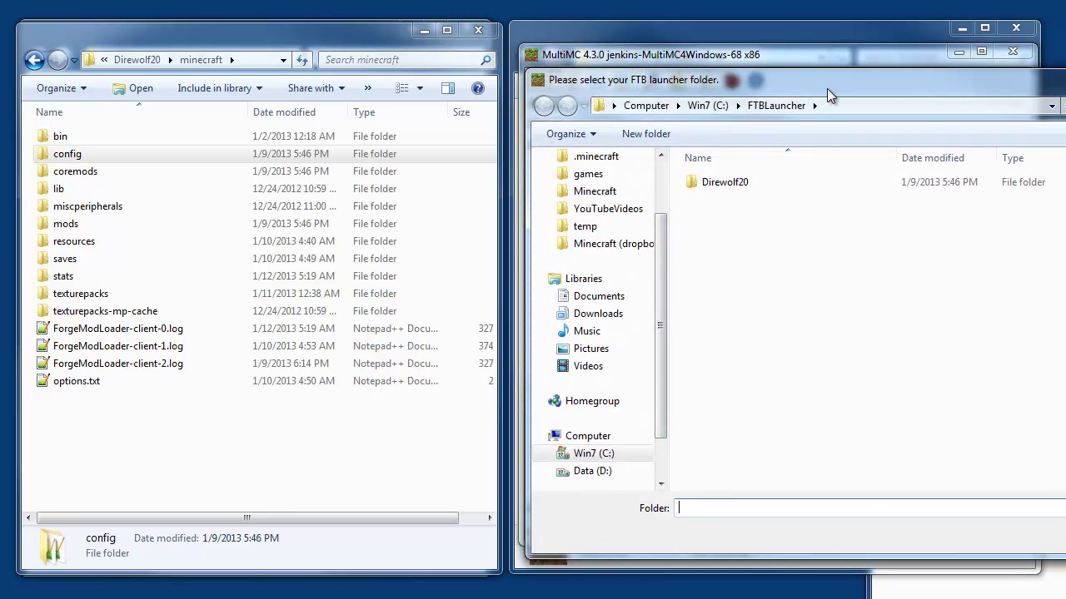
{"action": "left_click_drag", "start_coordinate": [826, 83], "coordinate": [790, 68]}
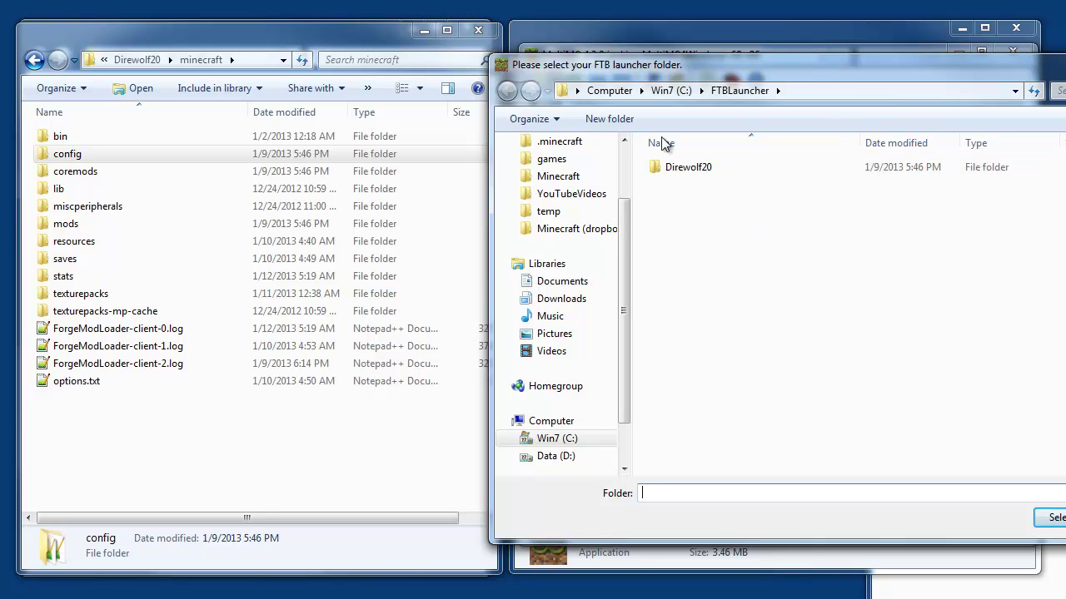
{"action": "left_click_drag", "start_coordinate": [816, 63], "coordinate": [664, 74]}
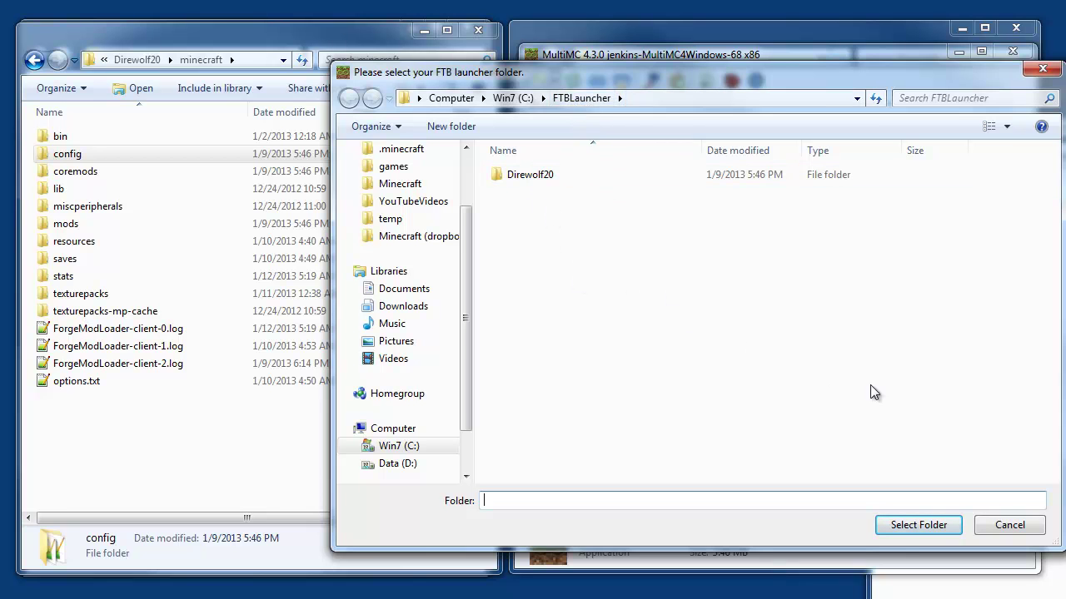
{"action": "left_click", "coordinate": [939, 529]}
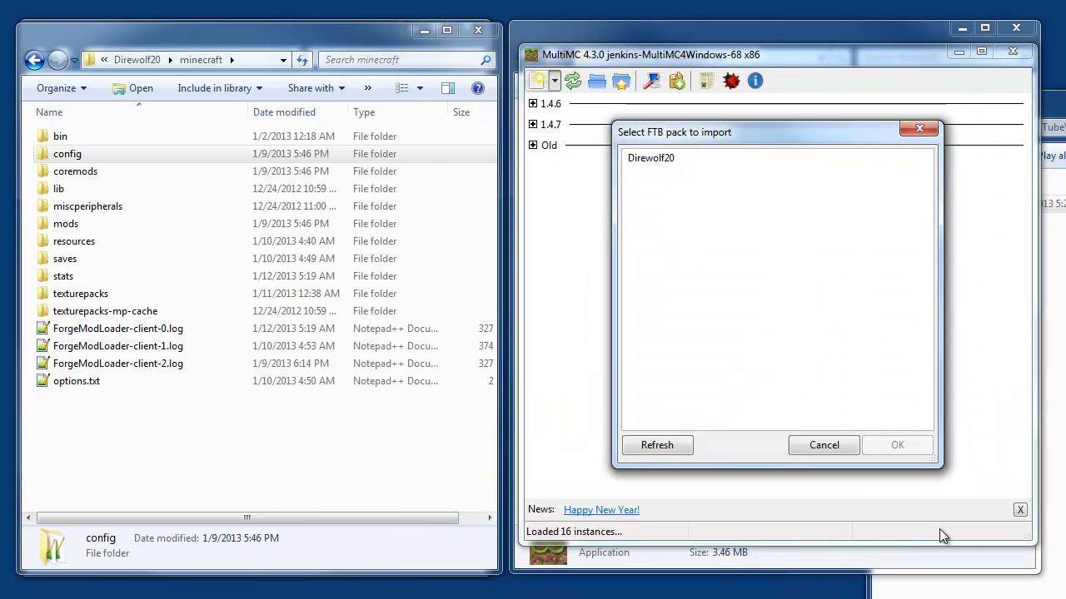
Choose the Direwolf20 pack for the FTB import and name the new instance Test.
{"action": "left_click_drag", "start_coordinate": [727, 133], "coordinate": [725, 156]}
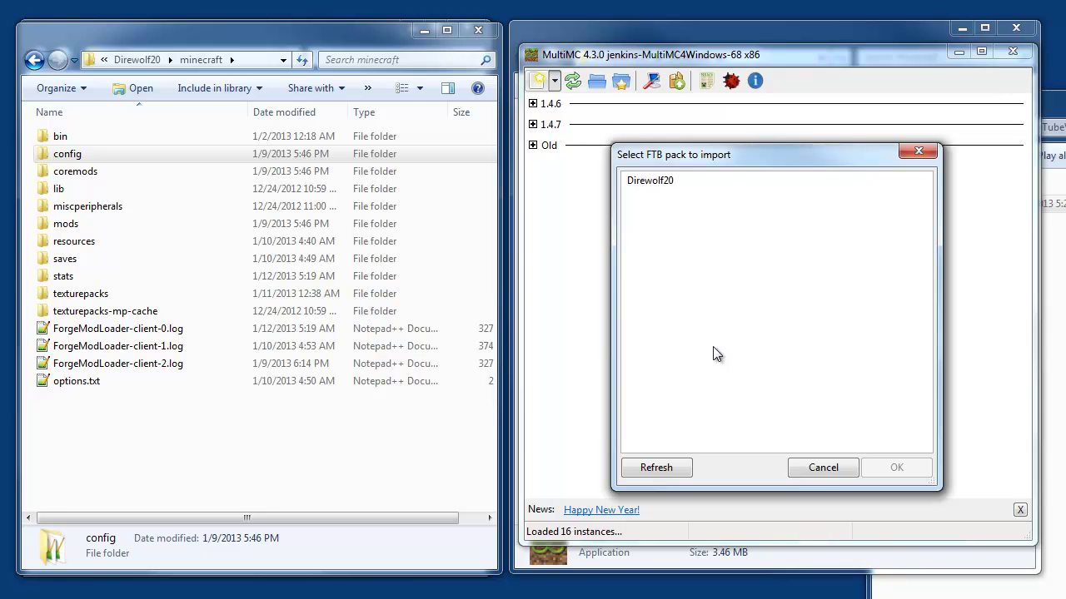
{"action": "left_click", "coordinate": [674, 181]}
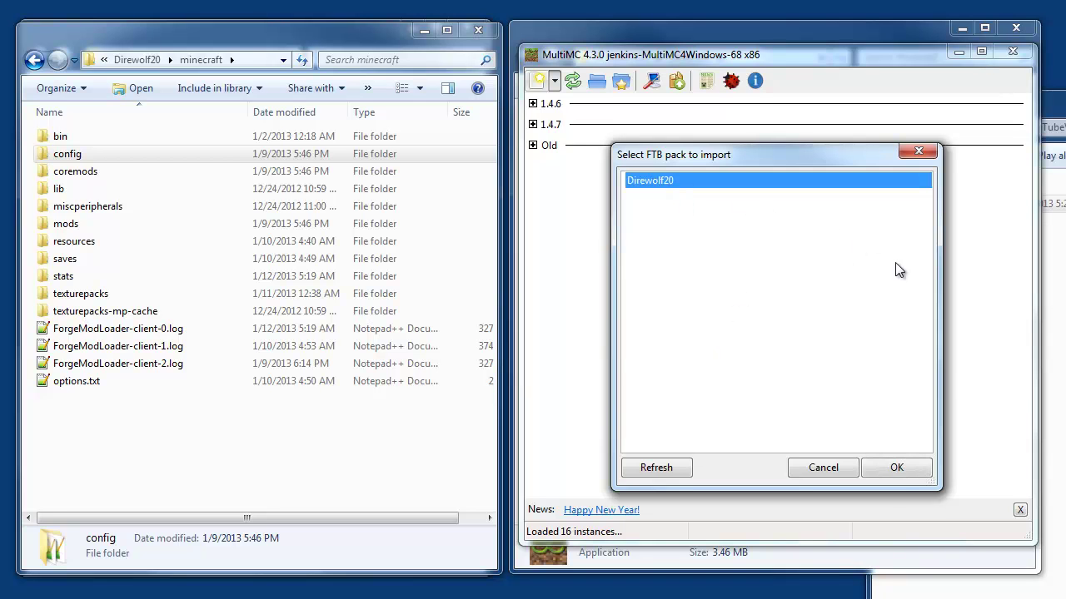
{"action": "left_click", "coordinate": [903, 473]}
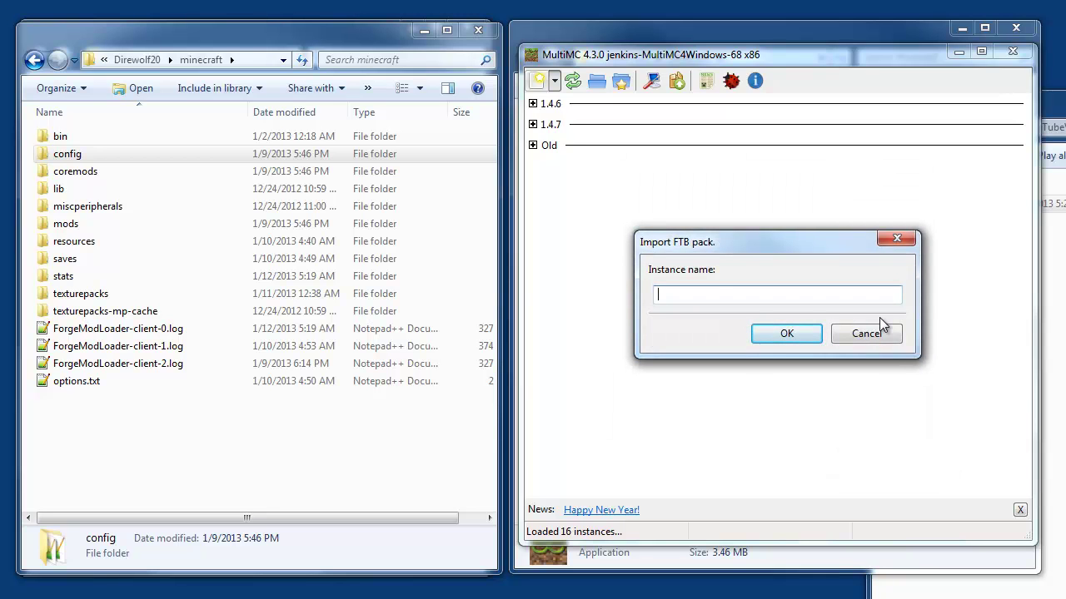
{"action": "type", "text": "Test"}
{"action": "left_click", "coordinate": [797, 333]}
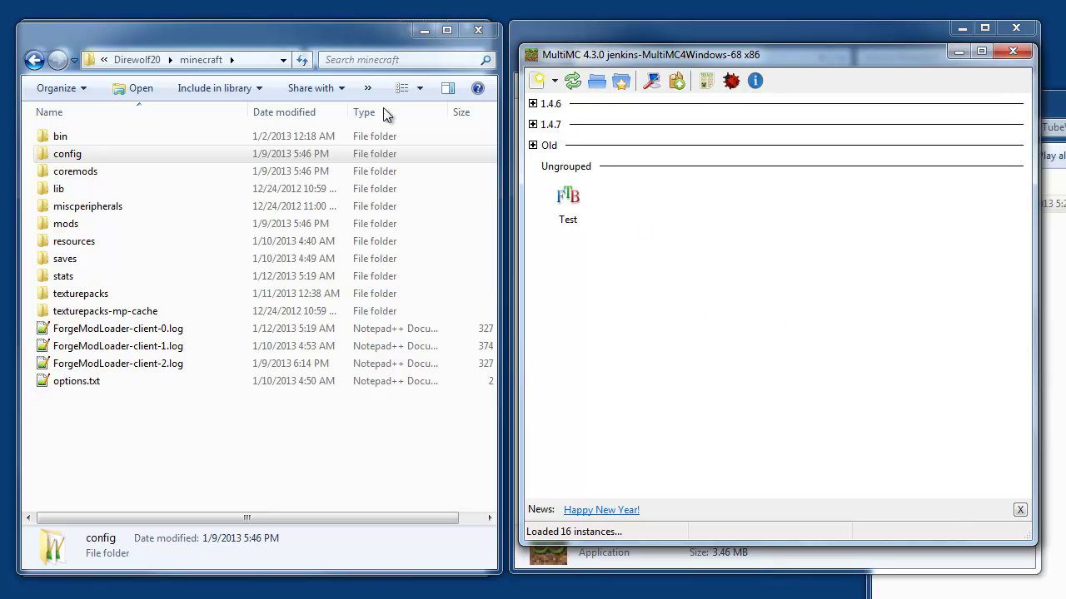
Move the MultiMC window to the upper edge of the desktop and enlarge it downward.
{"action": "left_click", "coordinate": [215, 40]}
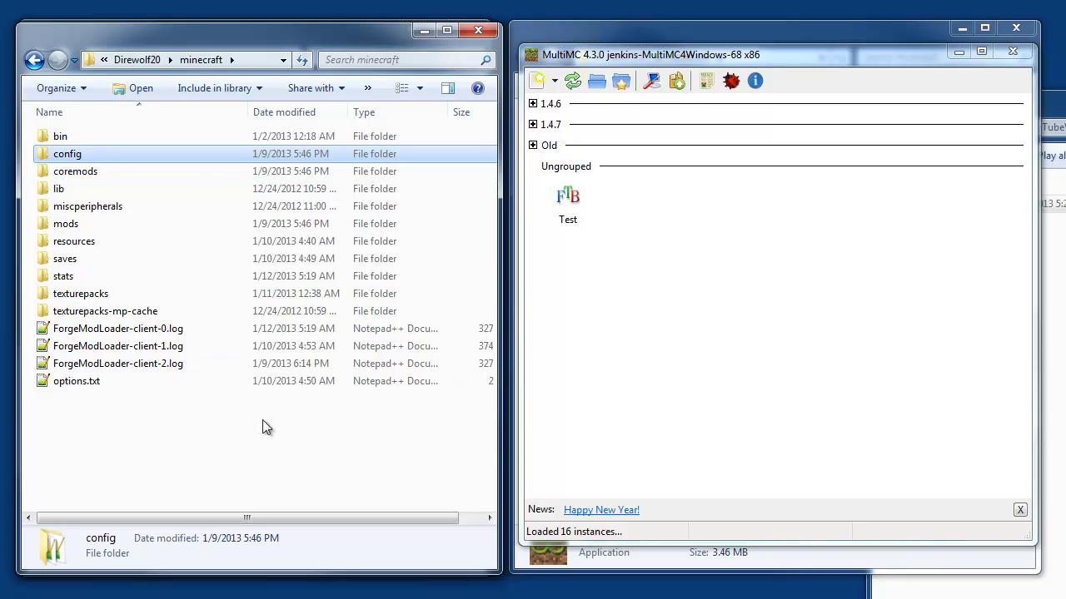
{"action": "left_click_drag", "start_coordinate": [845, 58], "coordinate": [839, 31]}
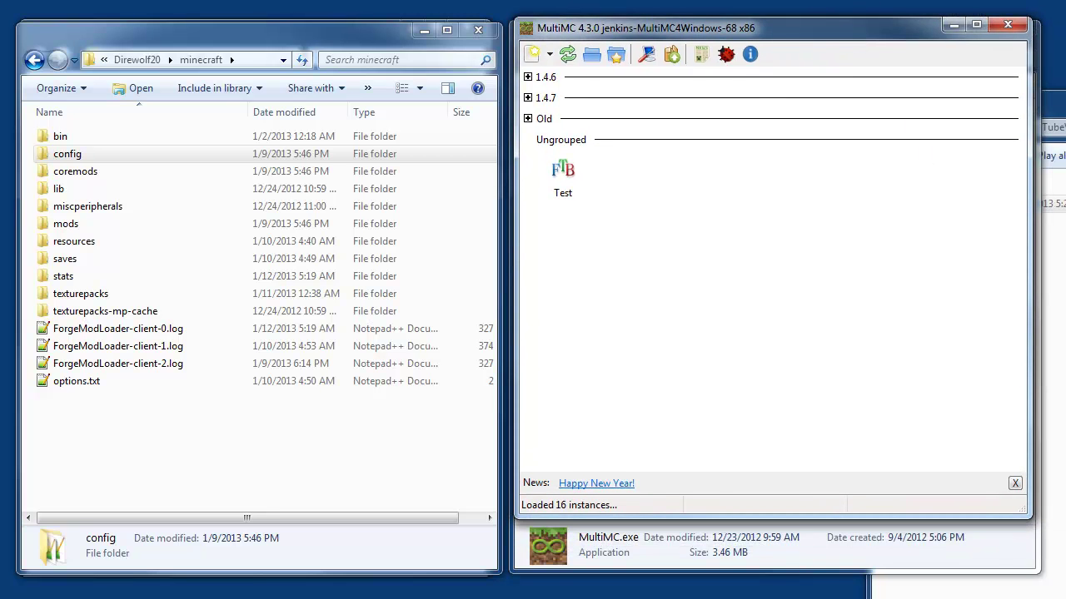
{"action": "left_click_drag", "start_coordinate": [1025, 514], "coordinate": [1037, 563]}
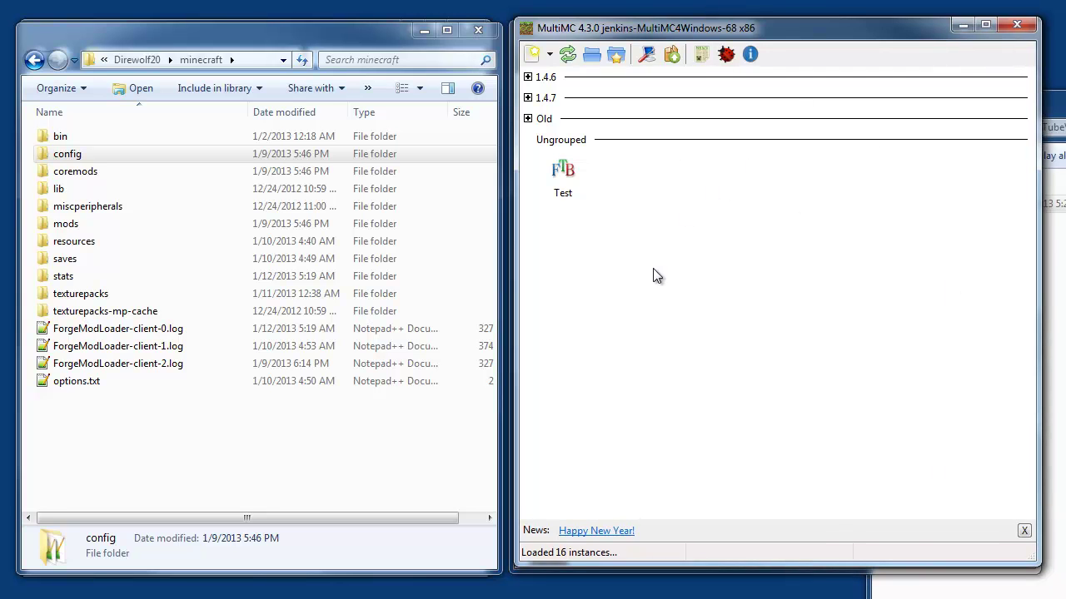
Open the mod editor for the Test instance and examine its Minecraft.jar, coremods and mods lists.
{"action": "left_click", "coordinate": [575, 166]}
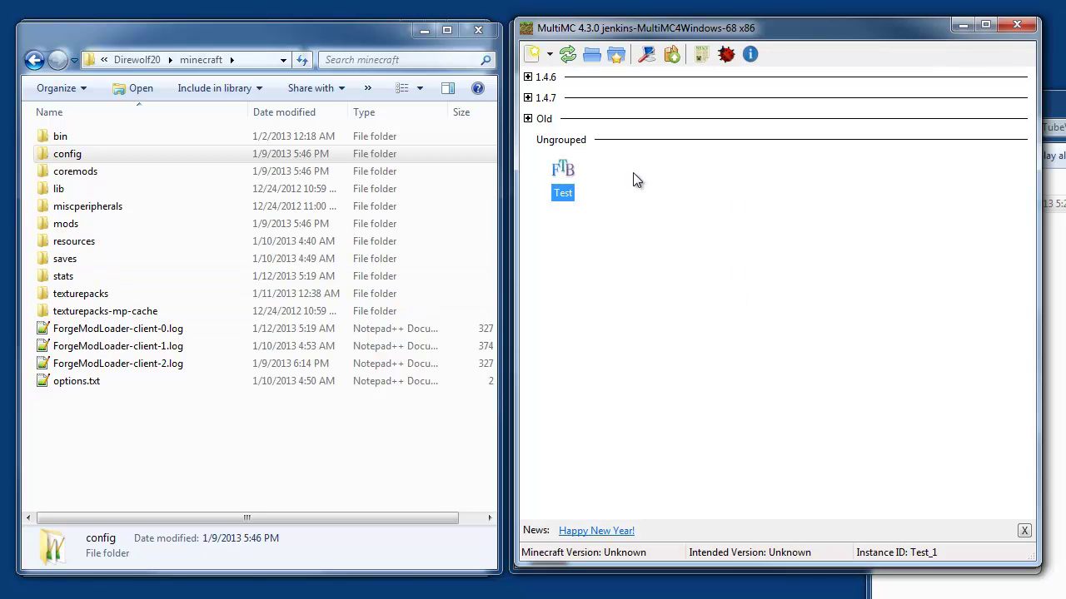
{"action": "right_click", "coordinate": [566, 170]}
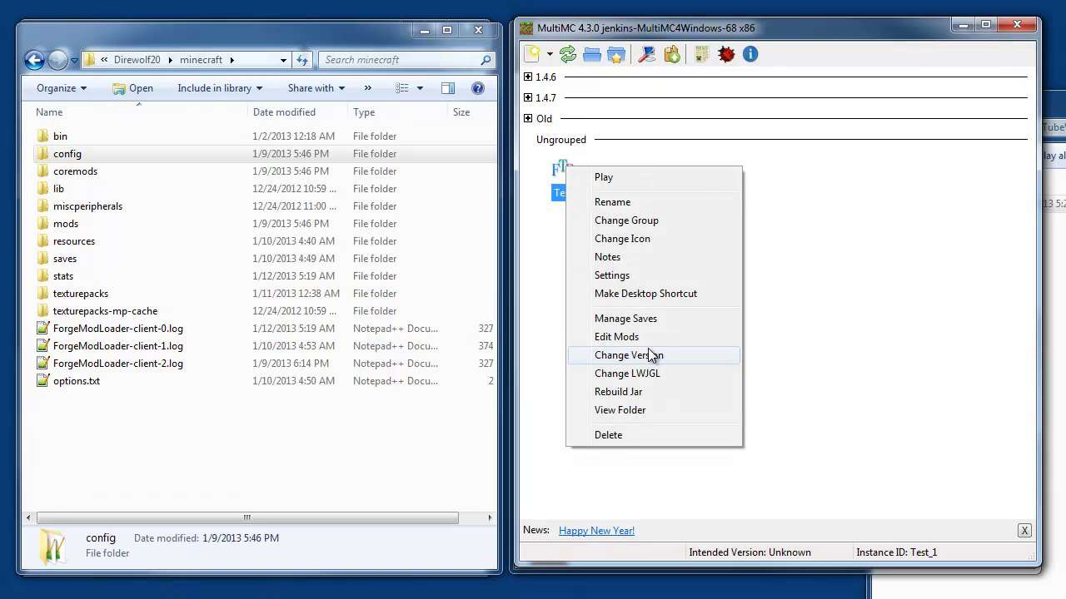
{"action": "left_click", "coordinate": [616, 337]}
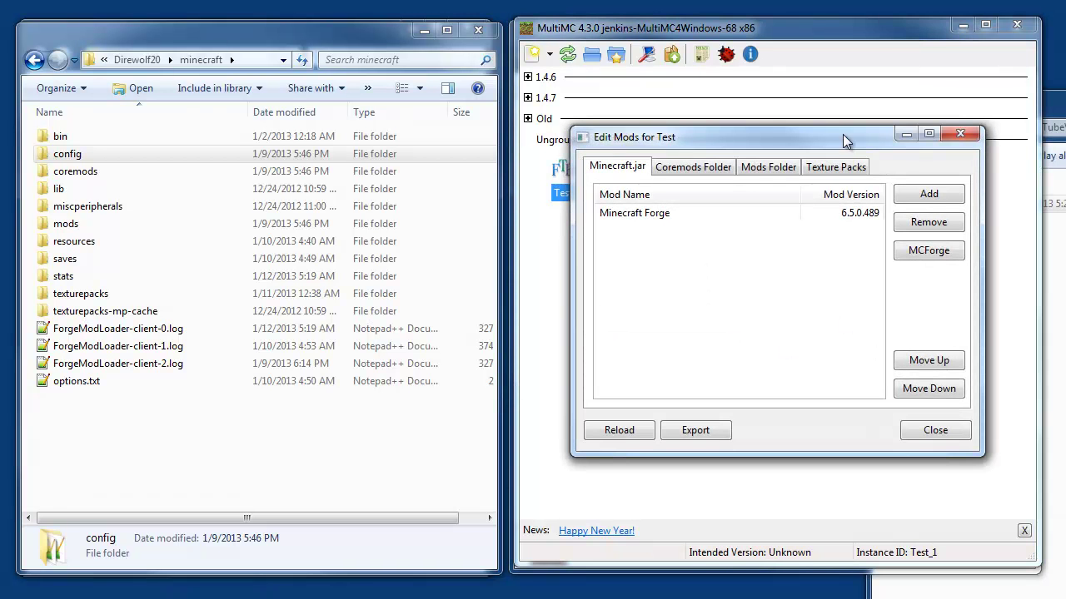
{"action": "left_click_drag", "start_coordinate": [837, 138], "coordinate": [817, 161]}
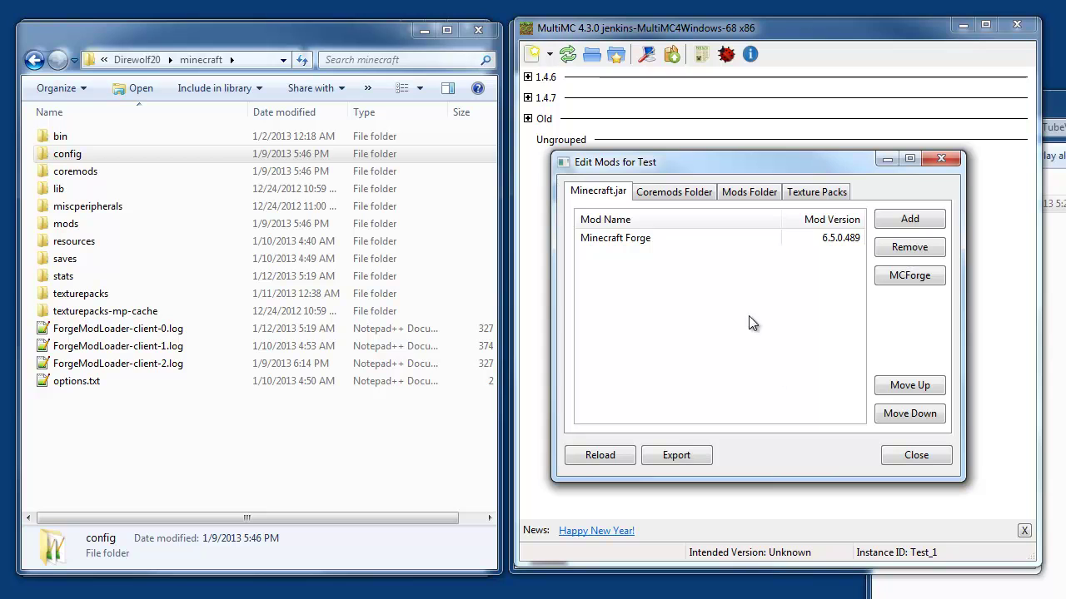
{"action": "left_click", "coordinate": [695, 196]}
{"action": "left_click", "coordinate": [741, 191]}
{"action": "left_click", "coordinate": [698, 195]}
{"action": "left_click", "coordinate": [617, 193]}
{"action": "left_click", "coordinate": [670, 194]}
{"action": "left_click", "coordinate": [749, 193]}
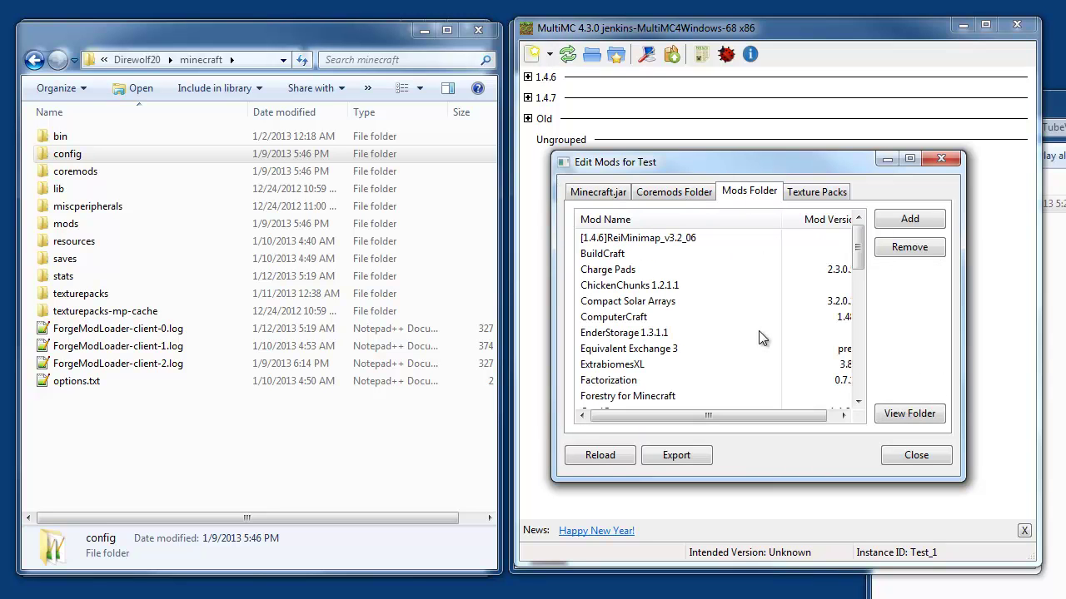
Review the Test instance's mod lists again along with its texture packs, ending on the Minecraft.jar mods.
{"action": "left_click", "coordinate": [673, 192]}
{"action": "left_click", "coordinate": [618, 195]}
{"action": "left_click", "coordinate": [672, 193]}
{"action": "left_click", "coordinate": [743, 193]}
{"action": "left_click", "coordinate": [820, 192]}
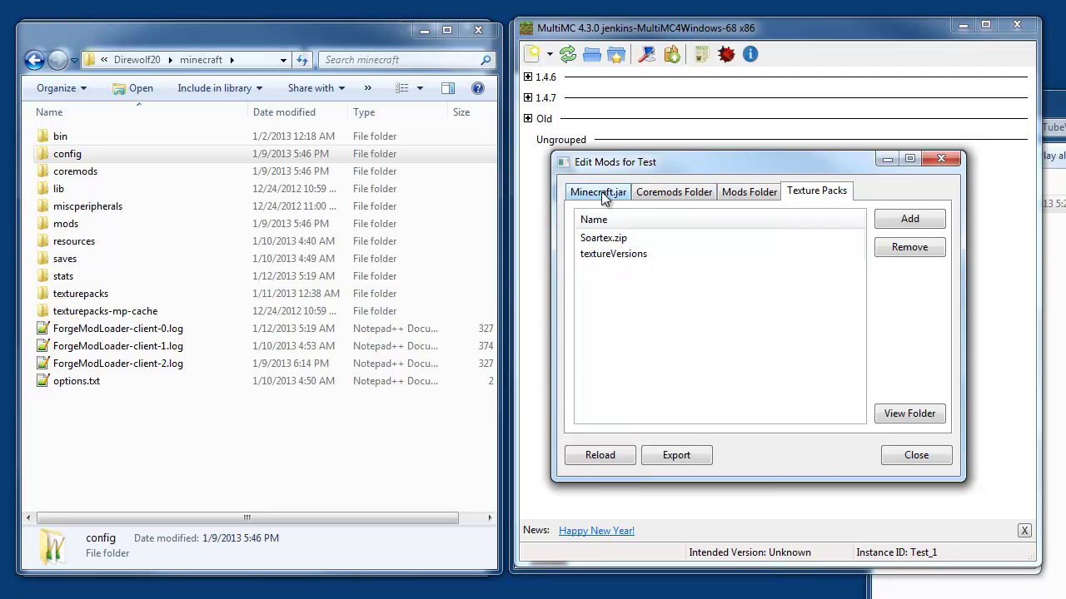
{"action": "left_click", "coordinate": [607, 239]}
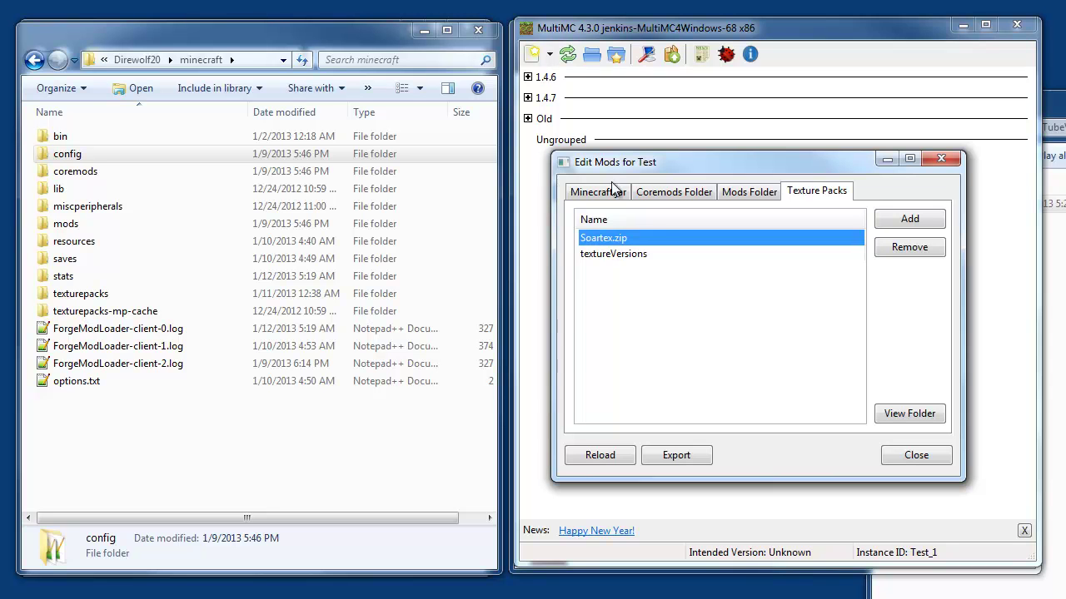
{"action": "left_click", "coordinate": [597, 193]}
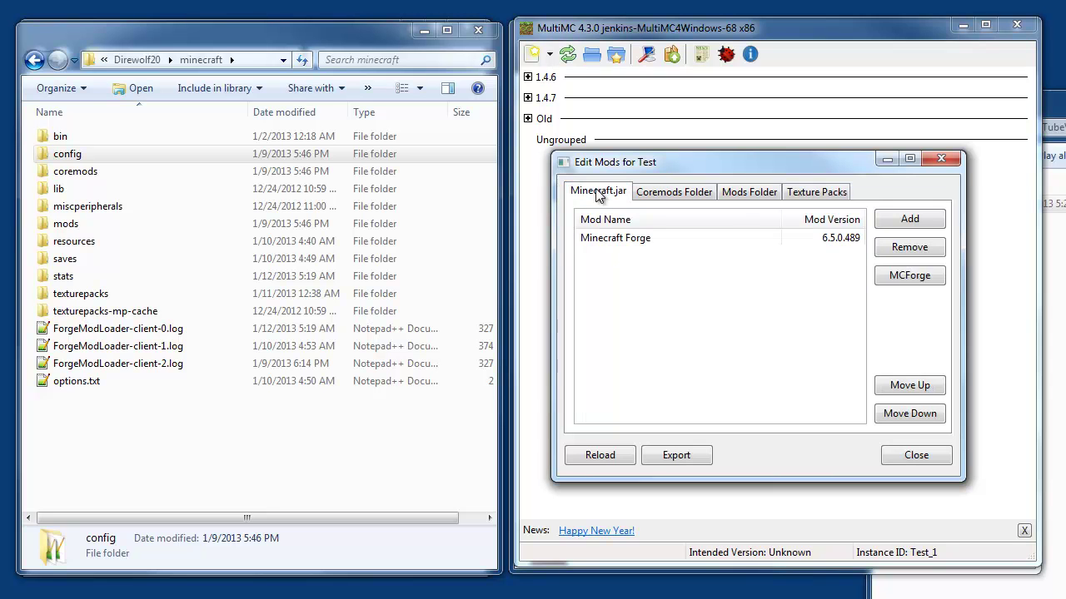
{"action": "left_click", "coordinate": [843, 196]}
{"action": "left_click", "coordinate": [609, 193]}
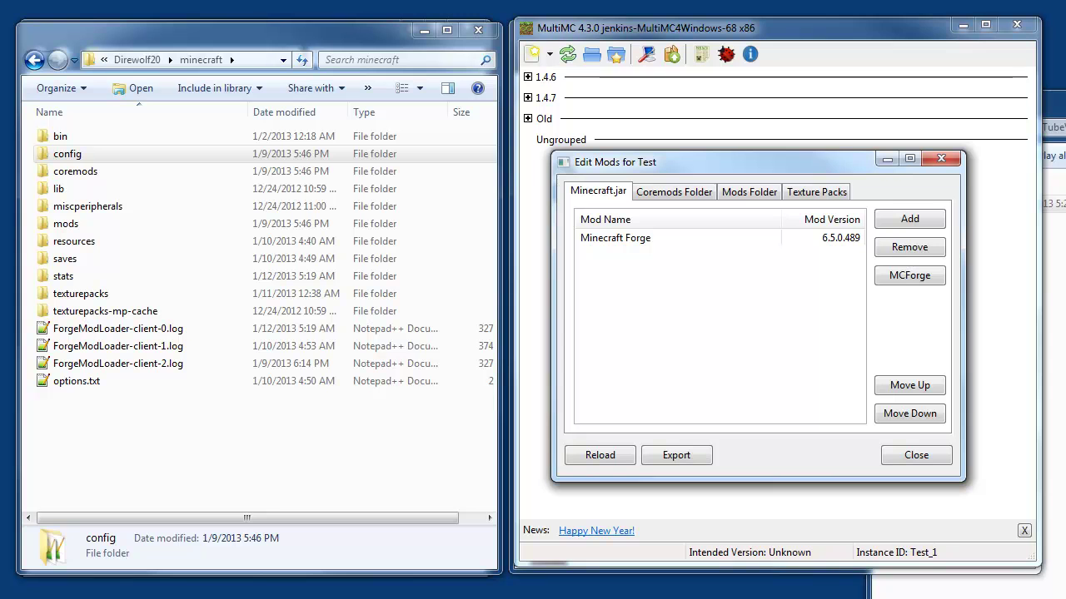
Switch to the MinecraftMods_1_4_6 folder and look through its mod files, including the Railcraft 6.12.2.0, 6.13.1.0 and 6.14.0.0 archives.
{"action": "key", "text": "alt+Tab"}
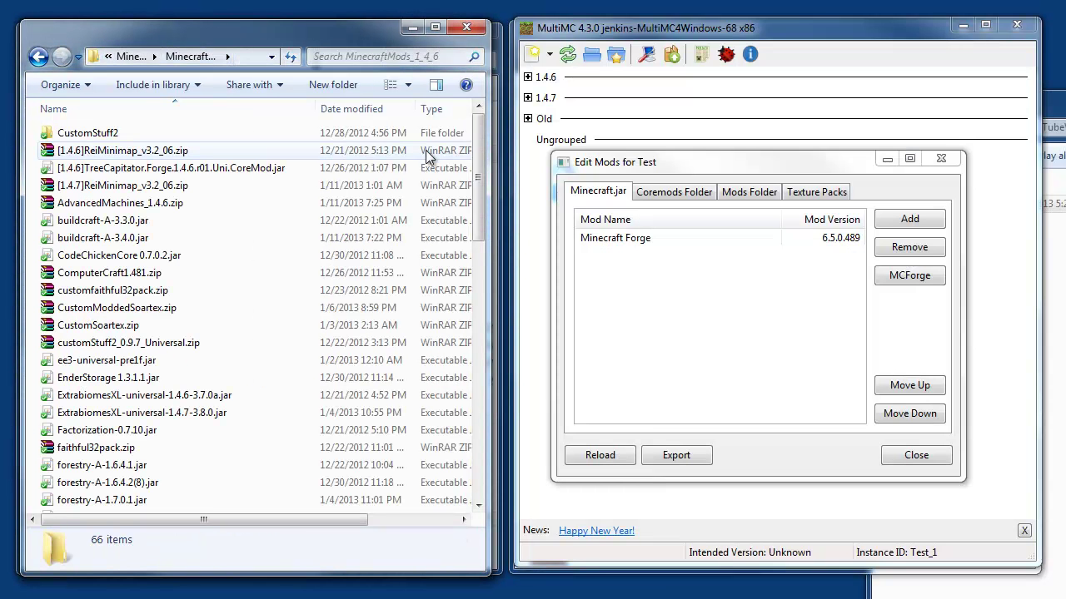
{"action": "left_click_drag", "start_coordinate": [480, 202], "coordinate": [480, 482]}
{"action": "scroll", "coordinate": [283, 499], "scroll_direction": "up", "scroll_amount": 14}
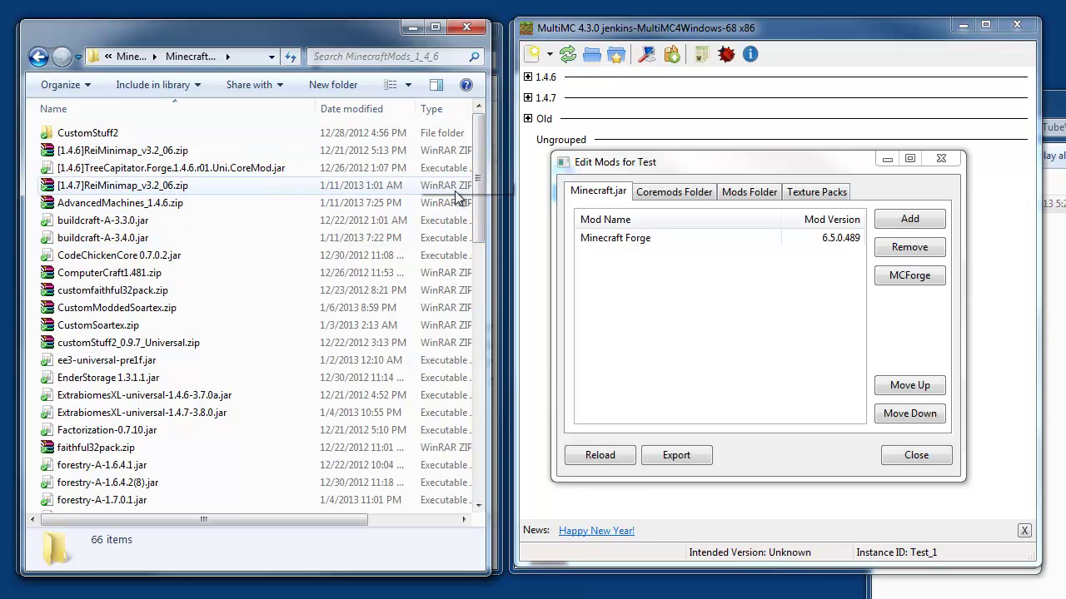
{"action": "left_click_drag", "start_coordinate": [477, 173], "coordinate": [485, 357]}
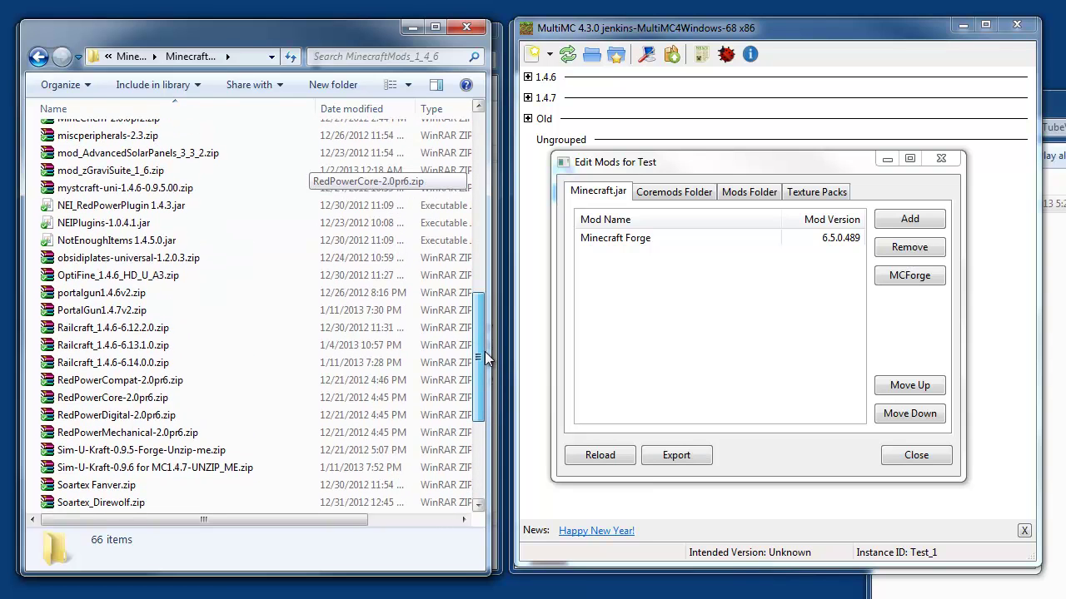
{"action": "left_click", "coordinate": [110, 327]}
{"action": "left_click", "coordinate": [113, 345]}
{"action": "left_click", "coordinate": [113, 363]}
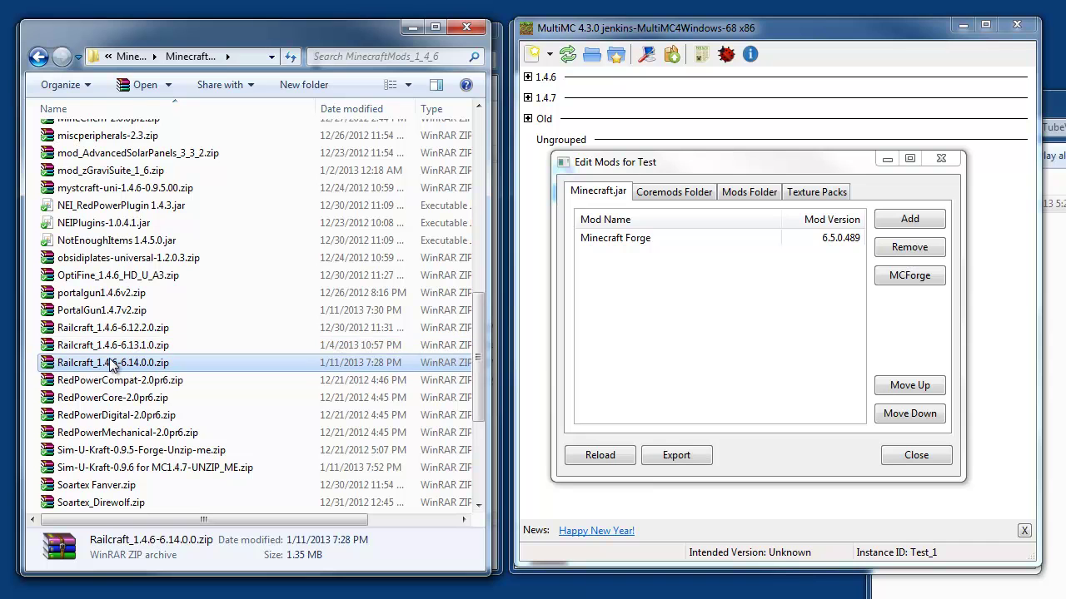
{"action": "scroll", "coordinate": [483, 345], "scroll_direction": "down", "scroll_amount": 1}
{"action": "scroll", "coordinate": [483, 348], "scroll_direction": "down", "scroll_amount": 3}
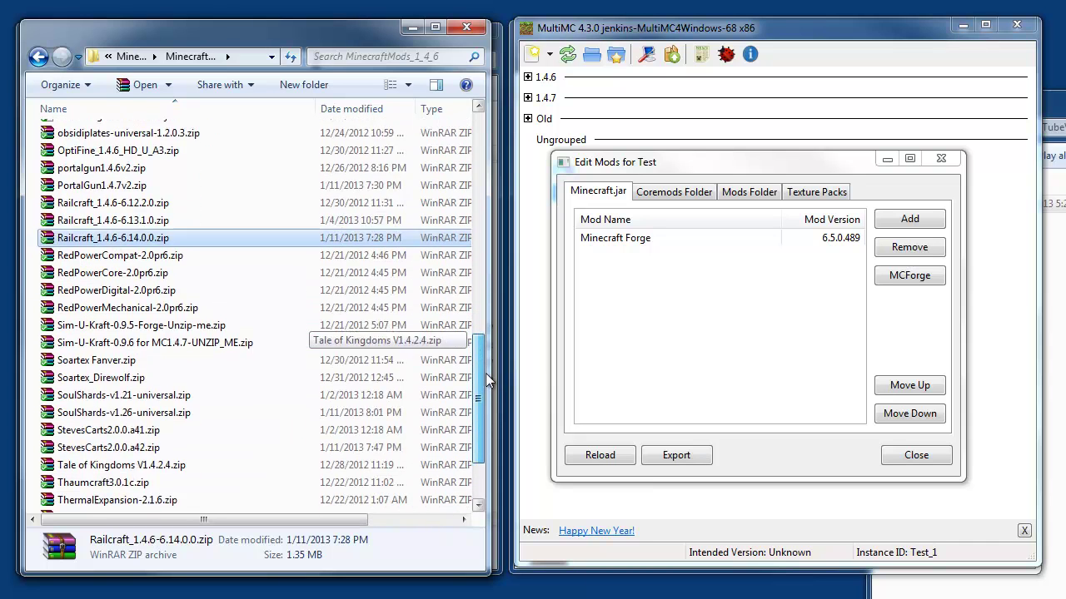
{"action": "left_click_drag", "start_coordinate": [480, 436], "coordinate": [482, 206]}
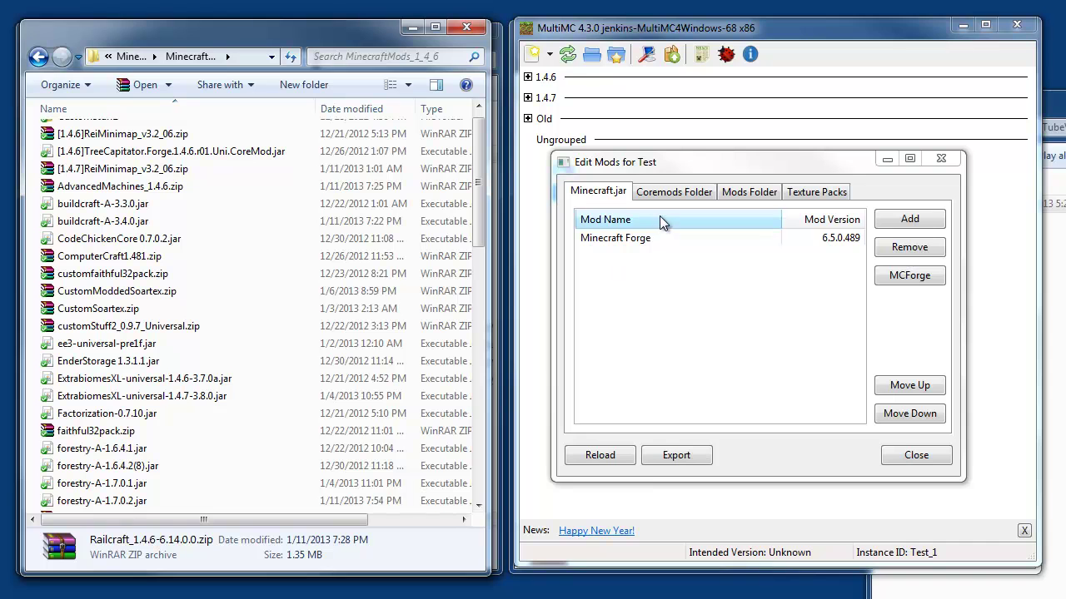
Close the mod editor and launch the Test instance, moving the console and game windows fully into view.
{"action": "left_click", "coordinate": [932, 458]}
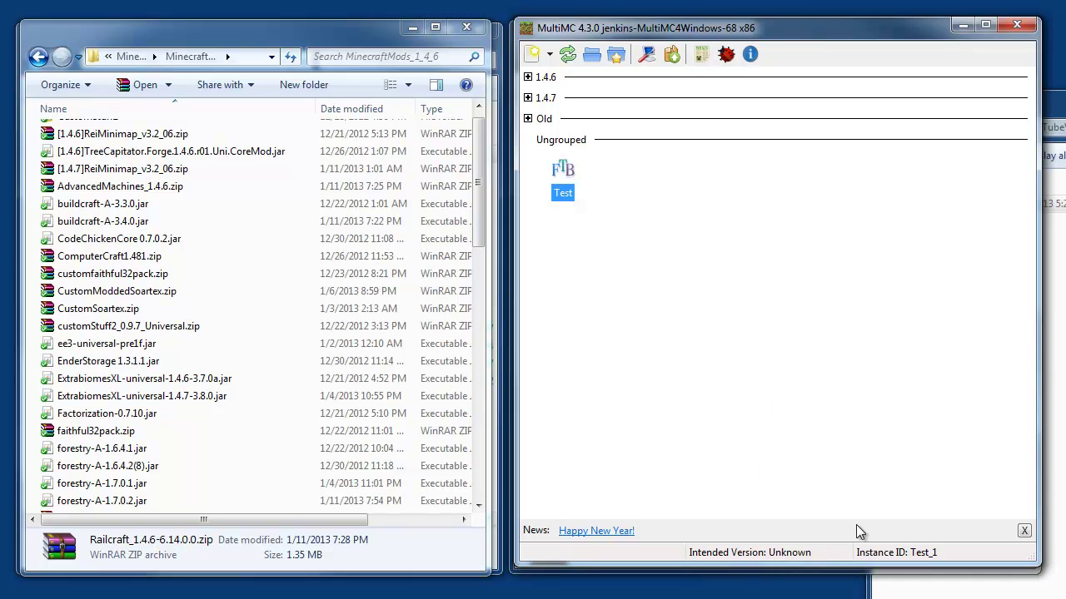
{"action": "double_click", "coordinate": [566, 171]}
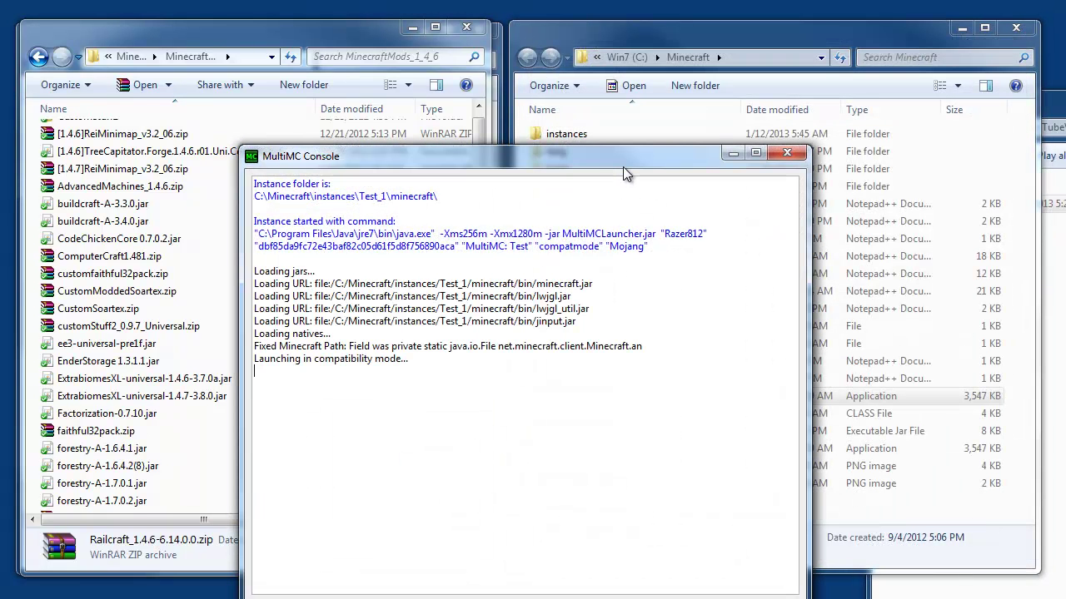
{"action": "left_click_drag", "start_coordinate": [622, 158], "coordinate": [615, 71]}
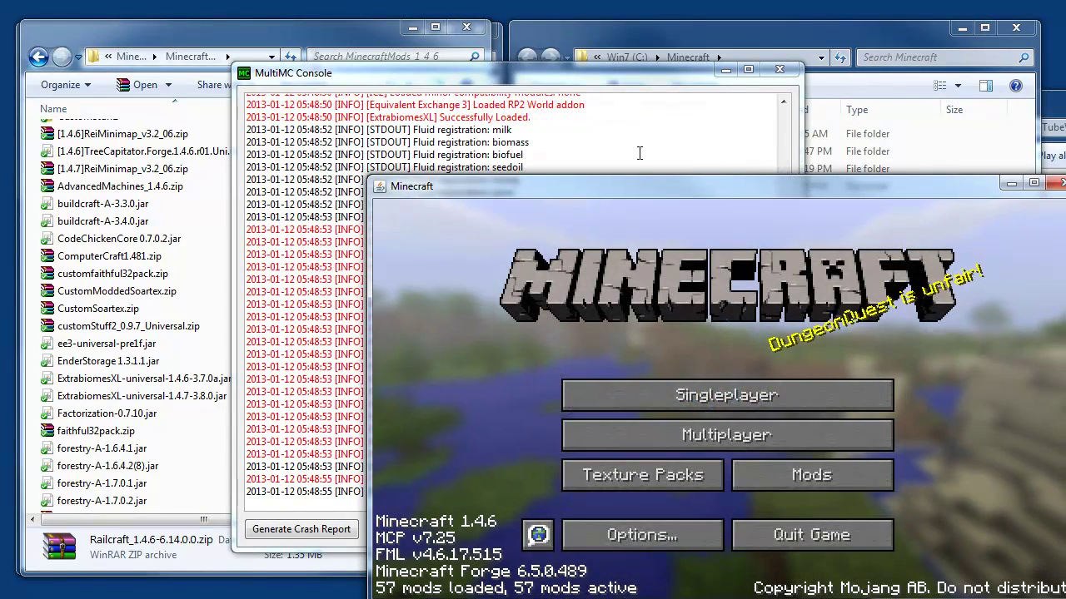
{"action": "left_click_drag", "start_coordinate": [655, 183], "coordinate": [611, 116]}
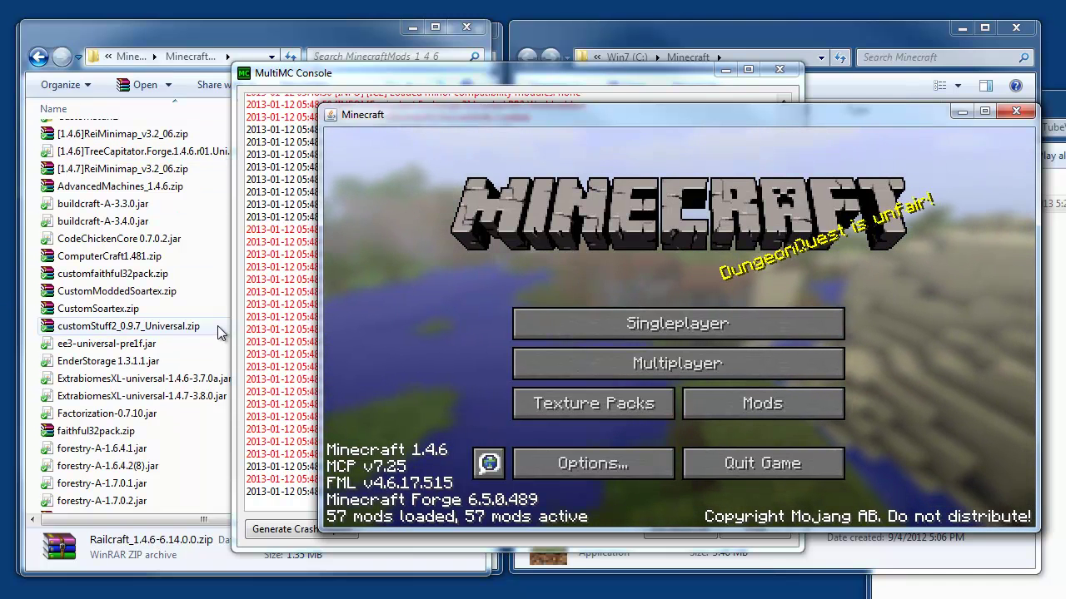
{"action": "left_click_drag", "start_coordinate": [740, 111], "coordinate": [746, 104]}
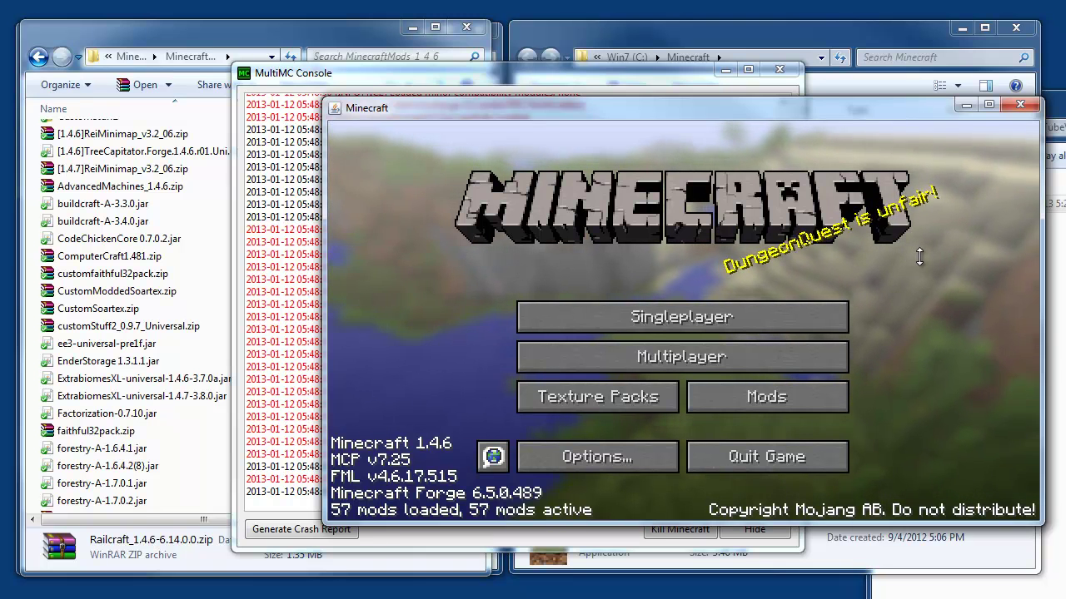
View the mod list in the running Minecraft game, then quit the game and close the MultiMC console.
{"action": "left_click", "coordinate": [770, 395]}
{"action": "left_click_drag", "start_coordinate": [592, 201], "coordinate": [590, 145]}
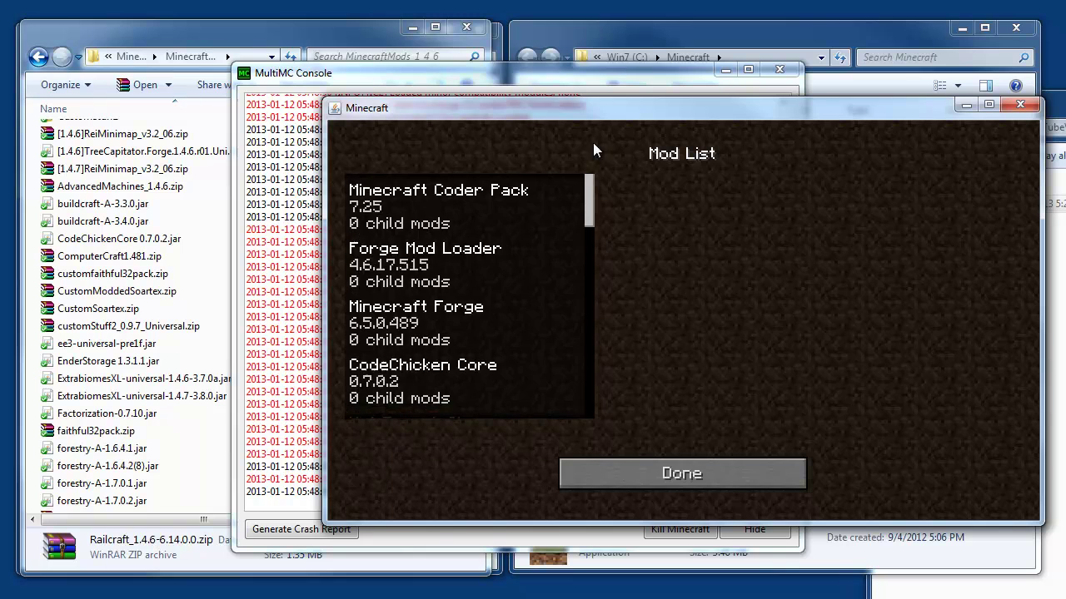
{"action": "left_click", "coordinate": [748, 461]}
{"action": "left_click", "coordinate": [1018, 105]}
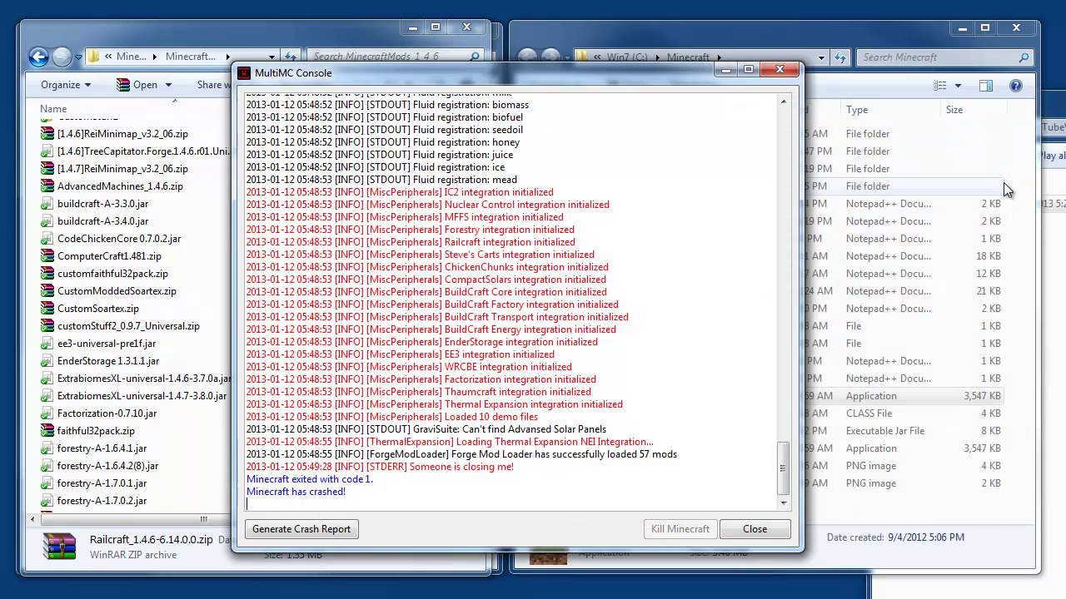
{"action": "left_click", "coordinate": [747, 530]}
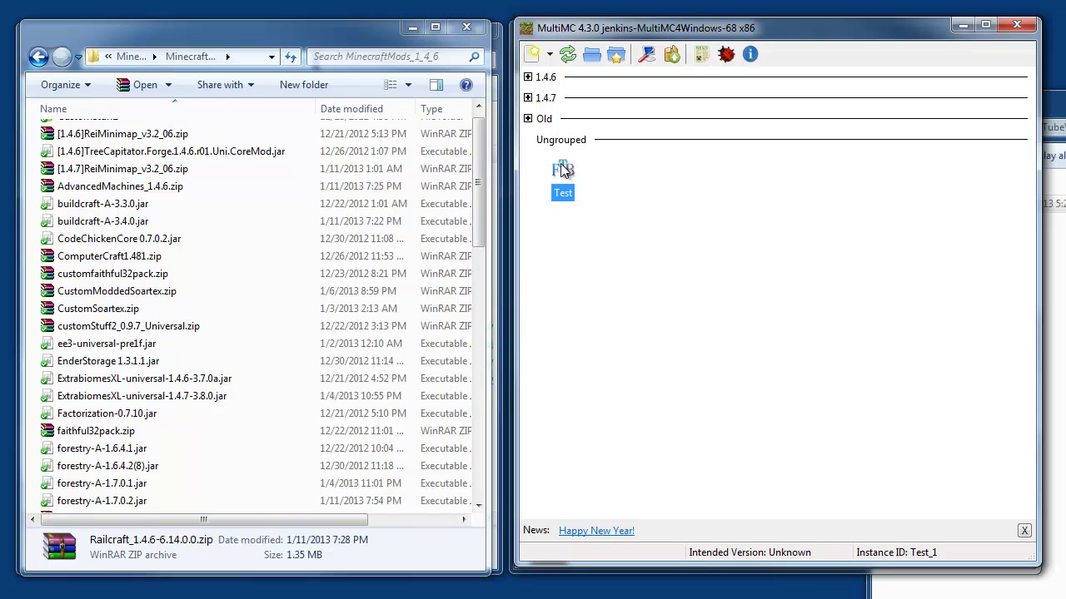
Change the Test instance's Minecraft version to 1.4.7.
{"action": "left_click", "coordinate": [615, 190]}
{"action": "left_click", "coordinate": [559, 170]}
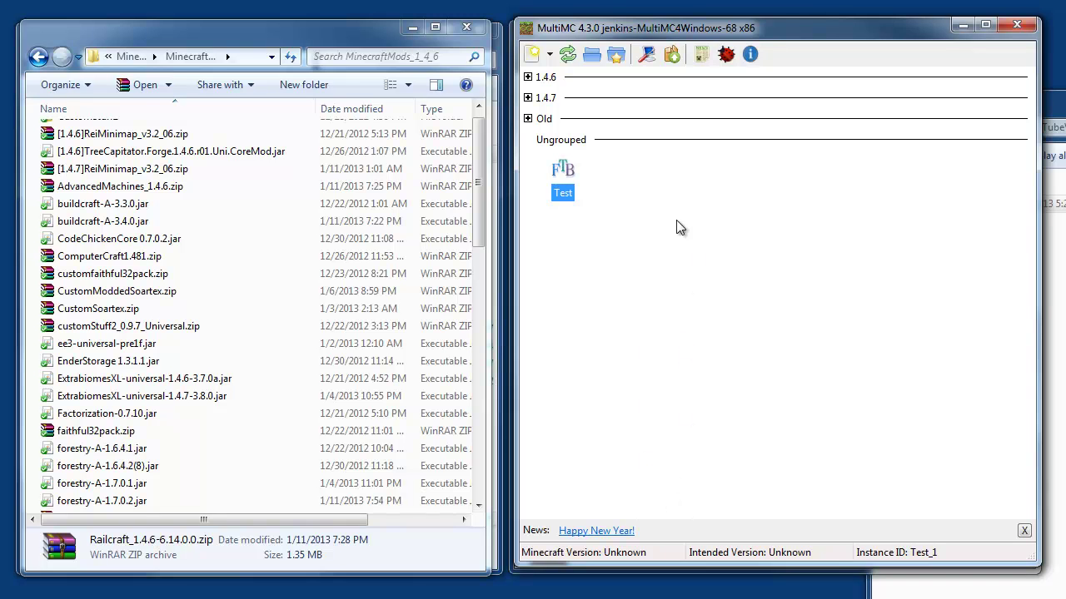
{"action": "right_click", "coordinate": [566, 168]}
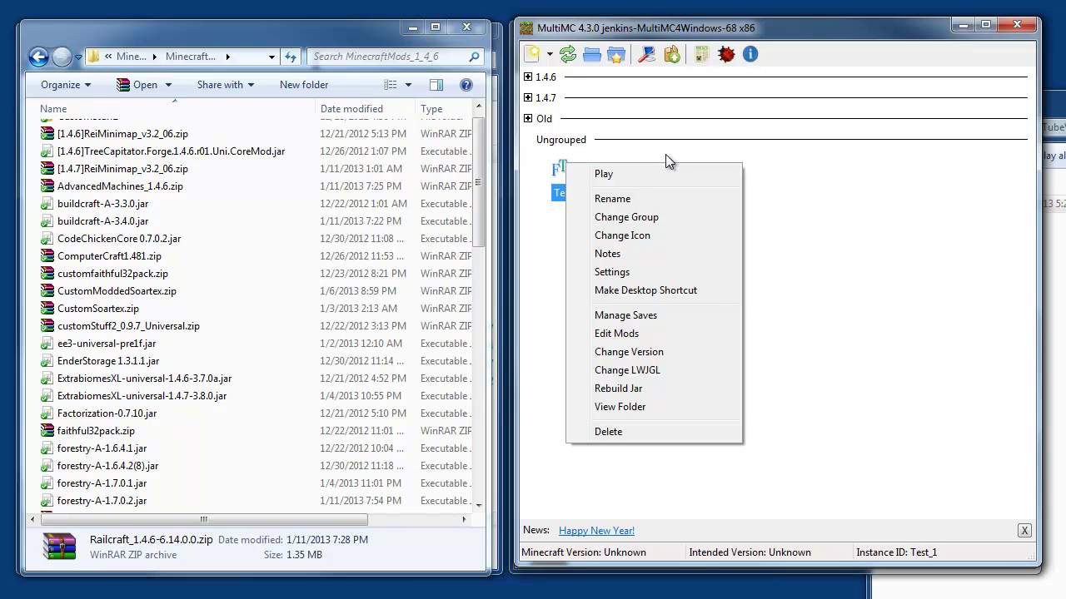
{"action": "left_click", "coordinate": [639, 353]}
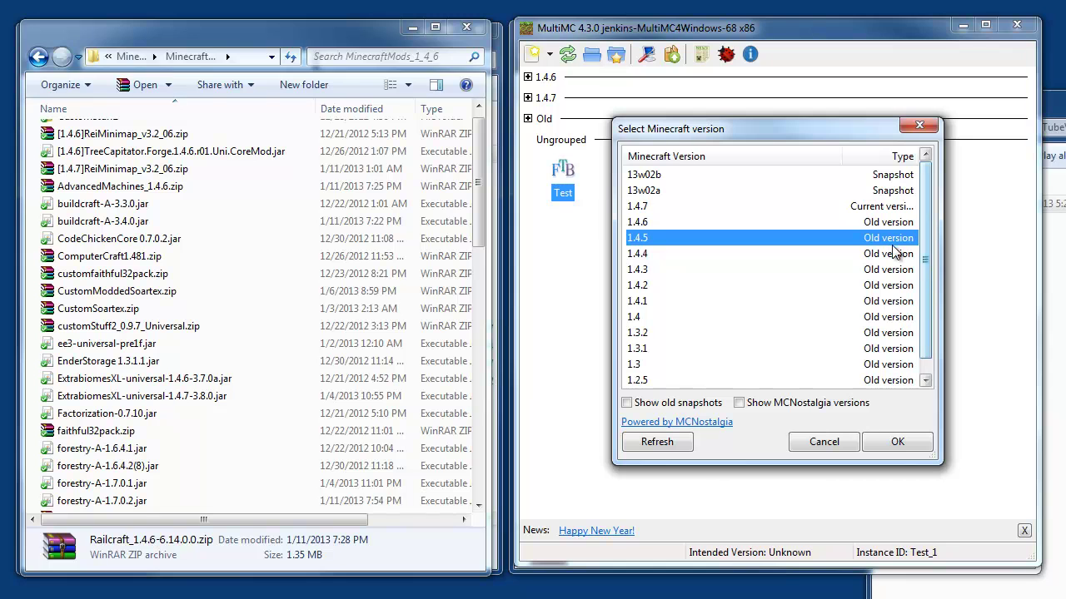
{"action": "left_click", "coordinate": [641, 206]}
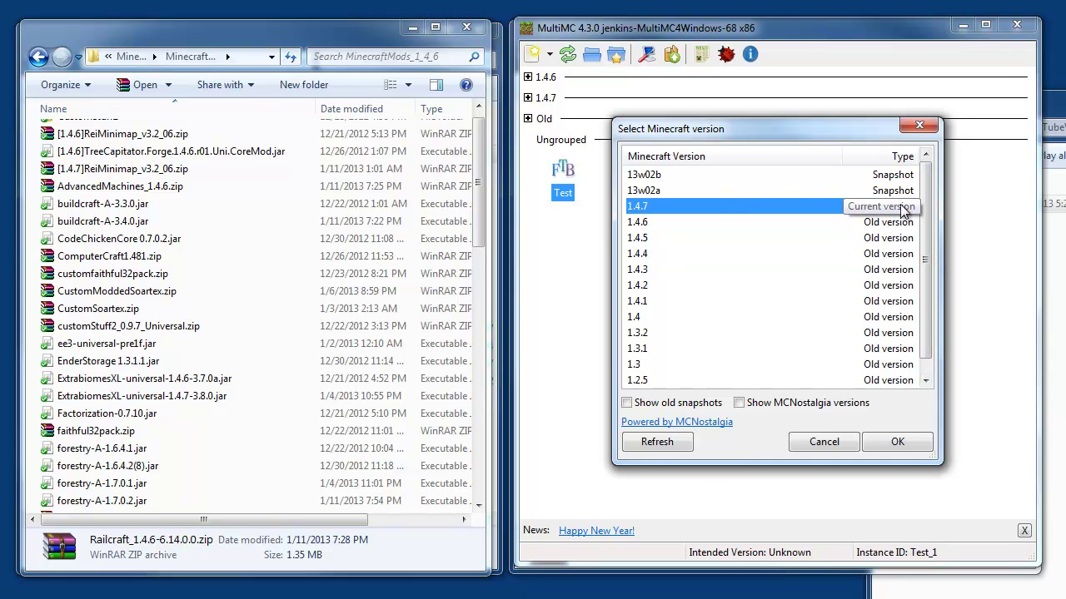
{"action": "left_click", "coordinate": [904, 449]}
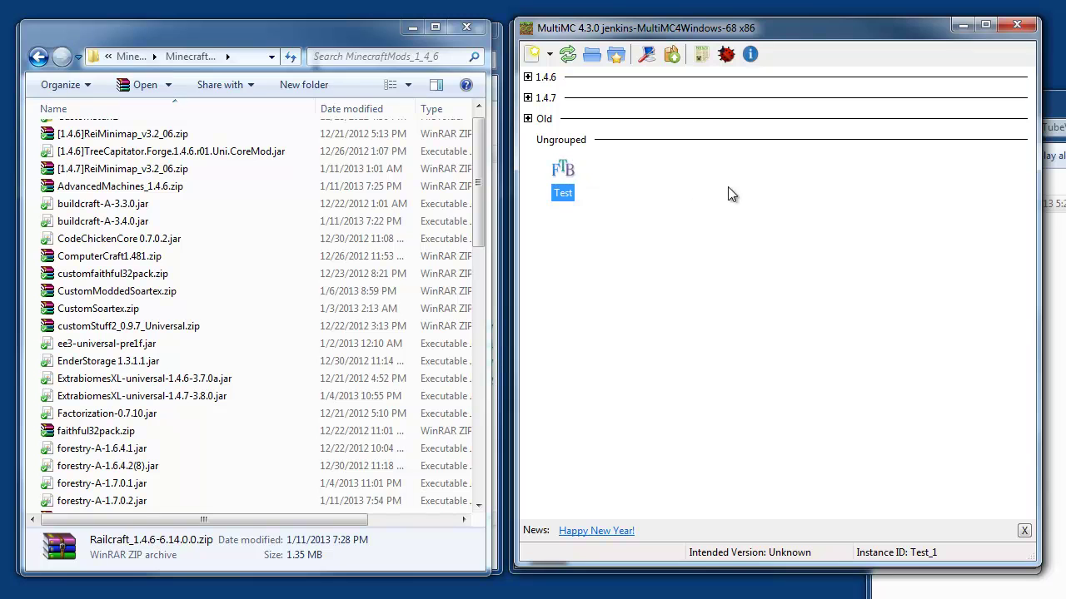
Launch the Test instance, bring its console and error dialog into view, dismiss the error and close the console.
{"action": "double_click", "coordinate": [565, 172]}
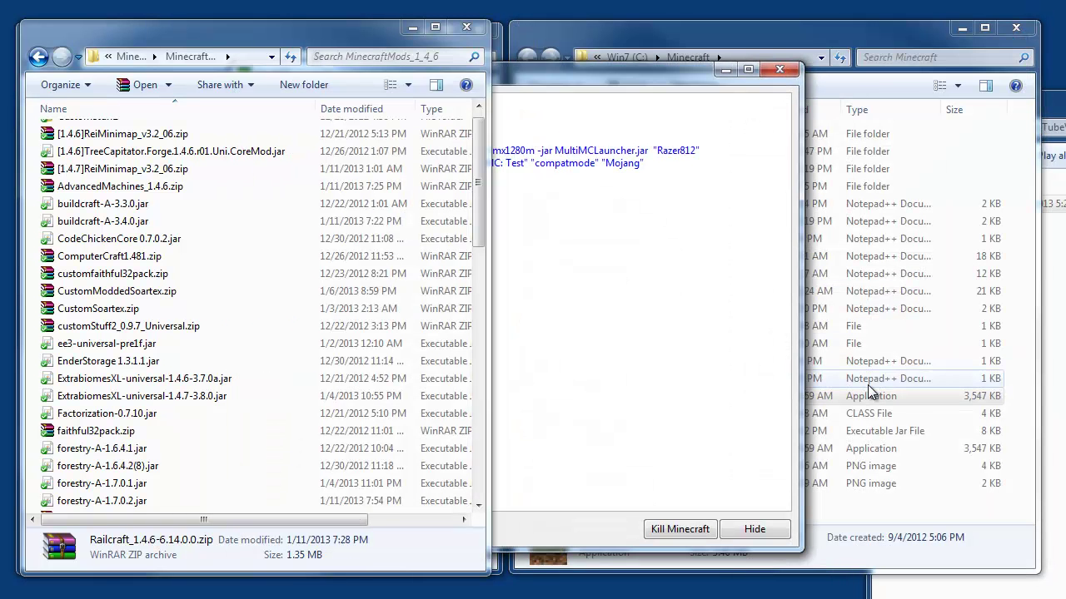
{"action": "left_click", "coordinate": [573, 81]}
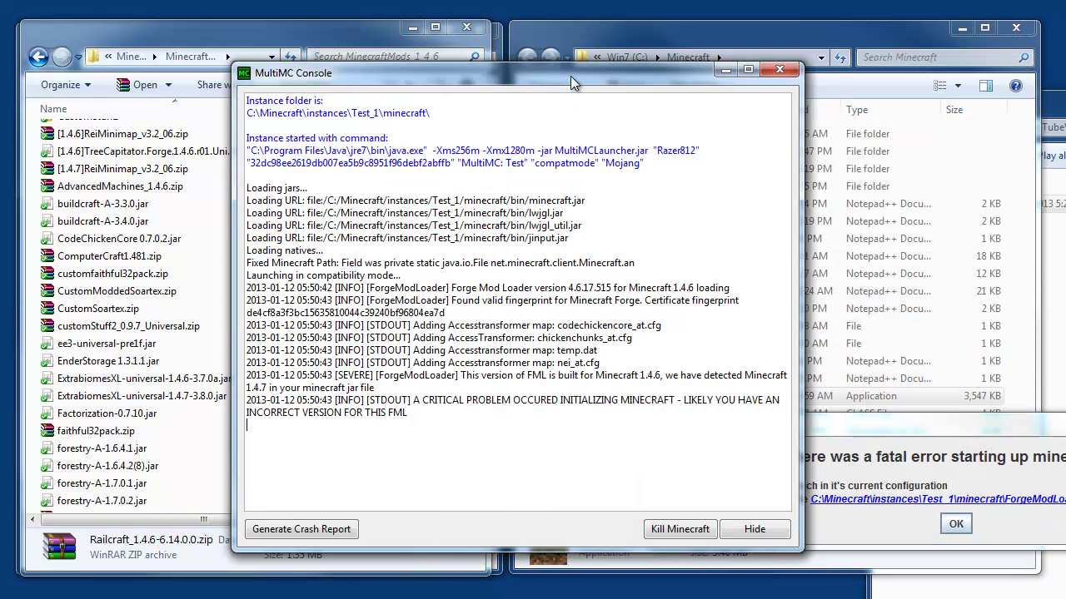
{"action": "left_click", "coordinate": [998, 430]}
{"action": "left_click_drag", "start_coordinate": [1009, 430], "coordinate": [763, 310]}
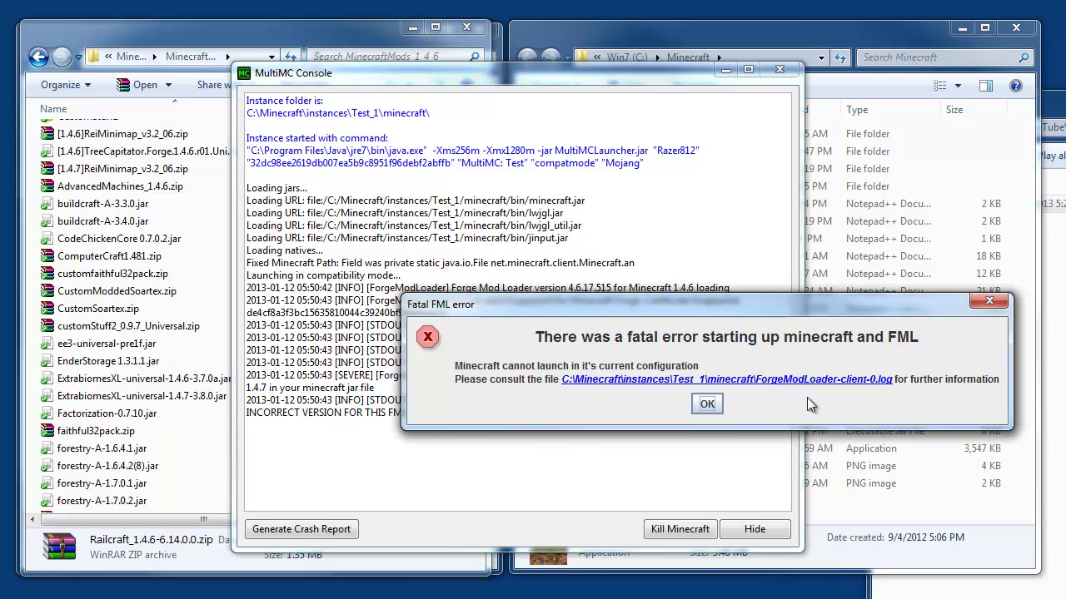
{"action": "left_click", "coordinate": [709, 404]}
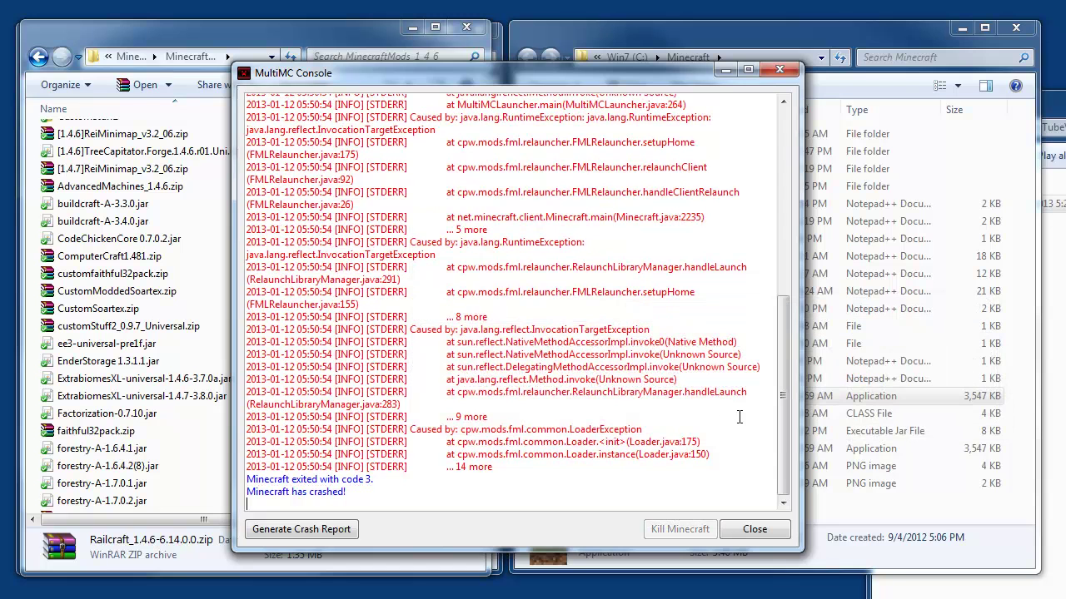
{"action": "left_click", "coordinate": [755, 533]}
Remove Minecraft Forge from the Test instance's Minecraft.jar mods.
{"action": "right_click", "coordinate": [568, 169]}
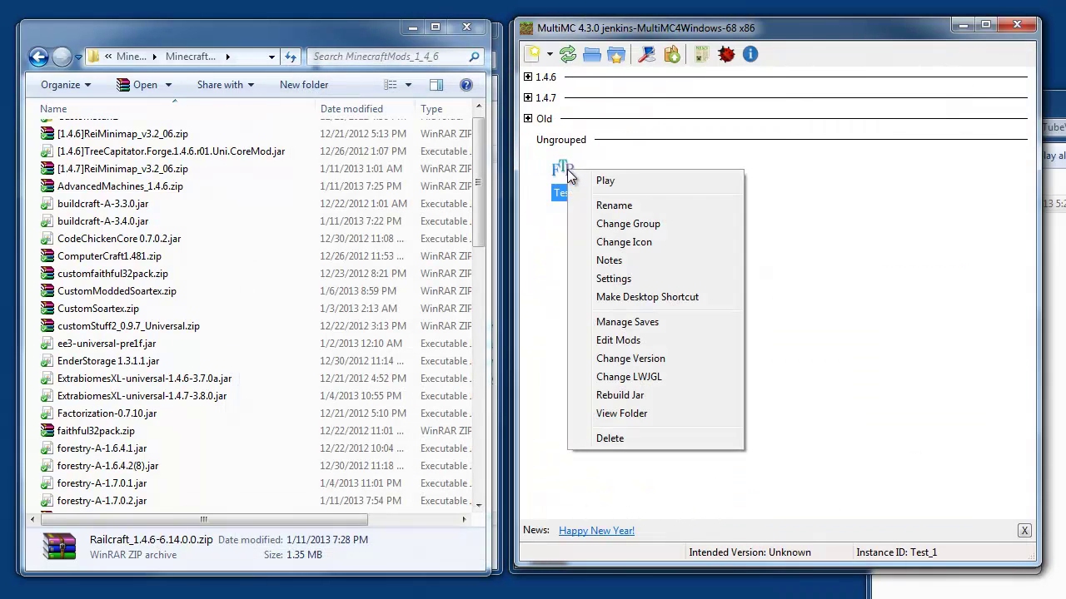
{"action": "left_click", "coordinate": [633, 343]}
{"action": "left_click", "coordinate": [766, 216]}
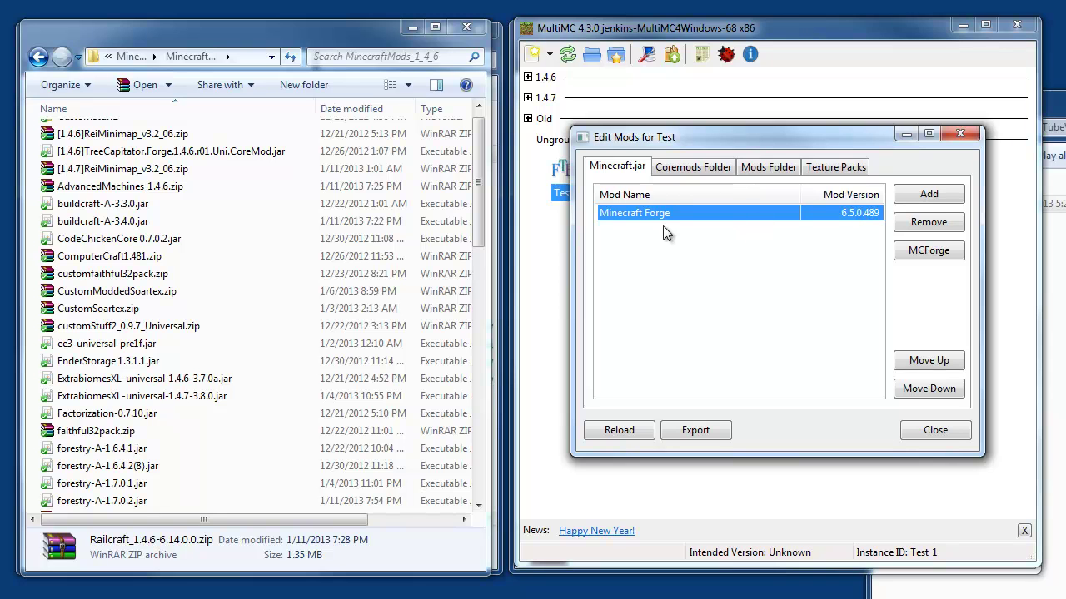
{"action": "left_click", "coordinate": [914, 224]}
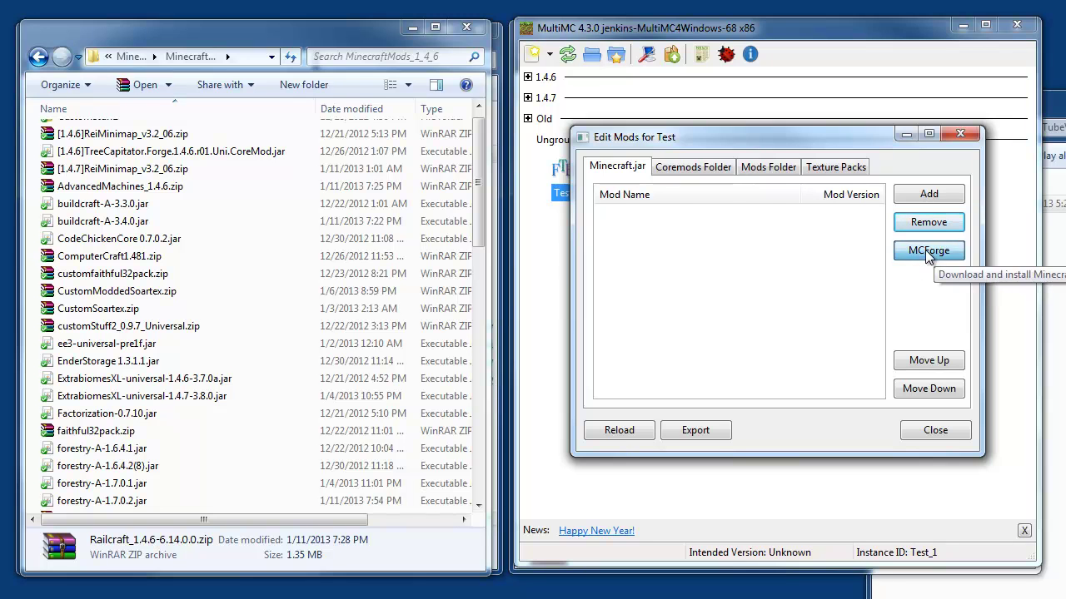
Install Minecraft Forge 6.6.0.497 for Minecraft 1.4.7 into the Test instance.
{"action": "left_click", "coordinate": [926, 252]}
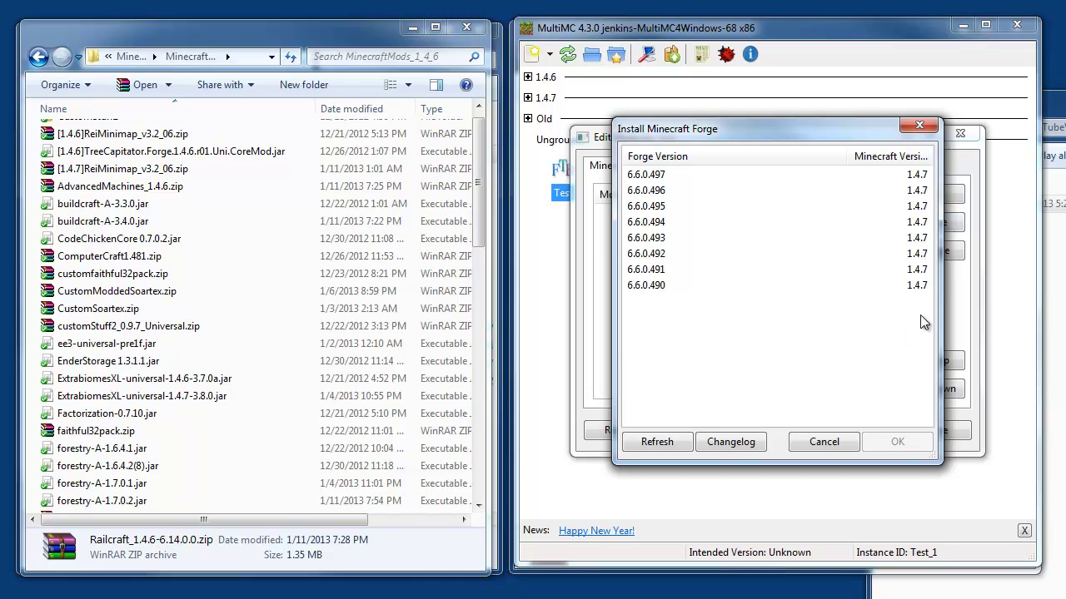
{"action": "left_click_drag", "start_coordinate": [780, 129], "coordinate": [791, 125]}
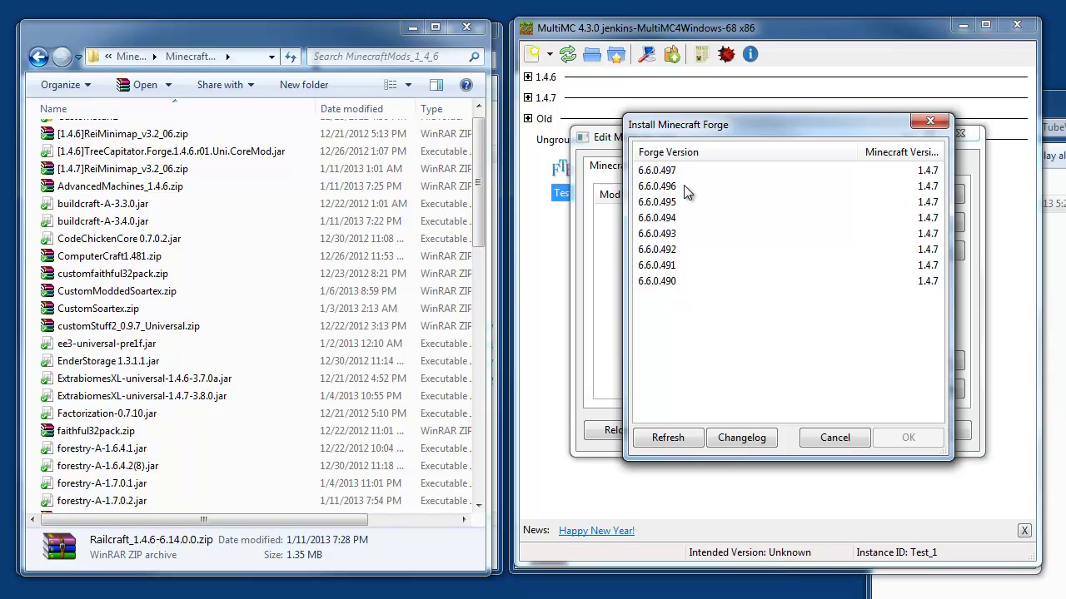
{"action": "left_click", "coordinate": [661, 172]}
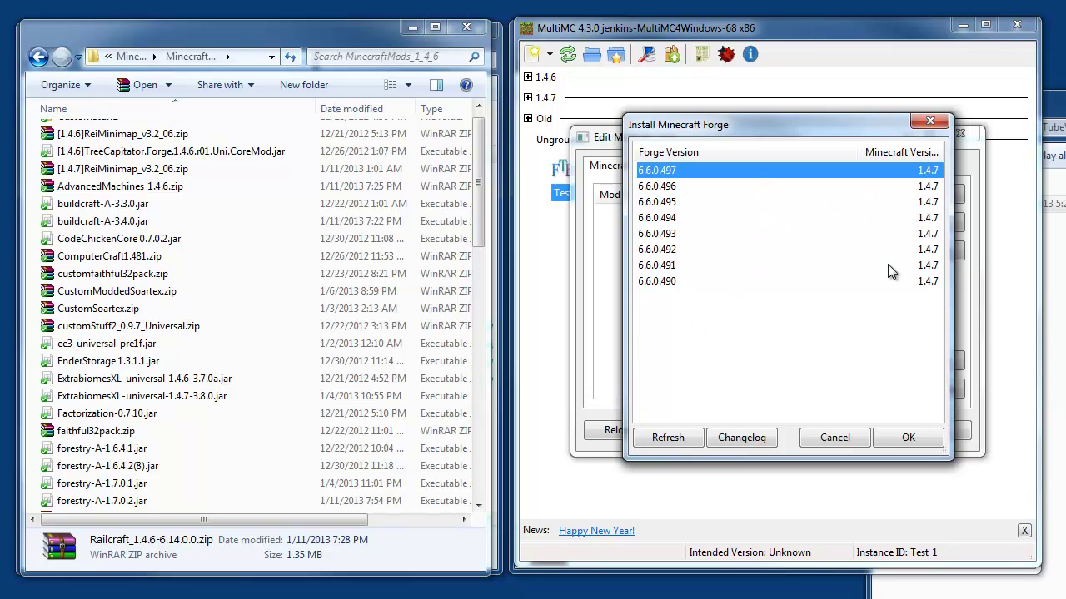
{"action": "left_click", "coordinate": [909, 441]}
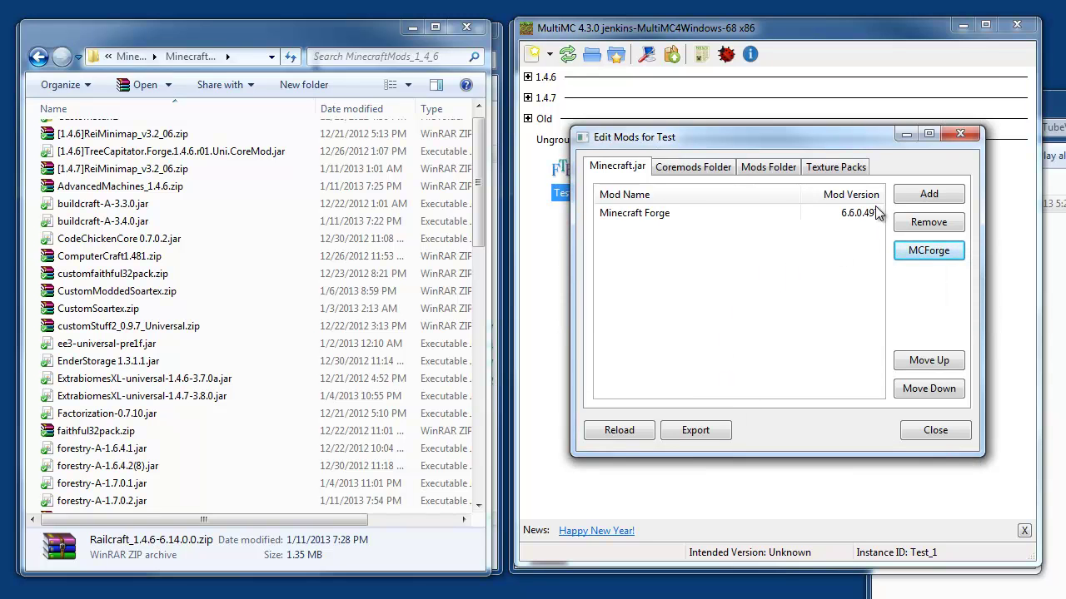
Close the mod editor, launch the Test instance to check that it loads, and quit the game.
{"action": "left_click", "coordinate": [941, 432]}
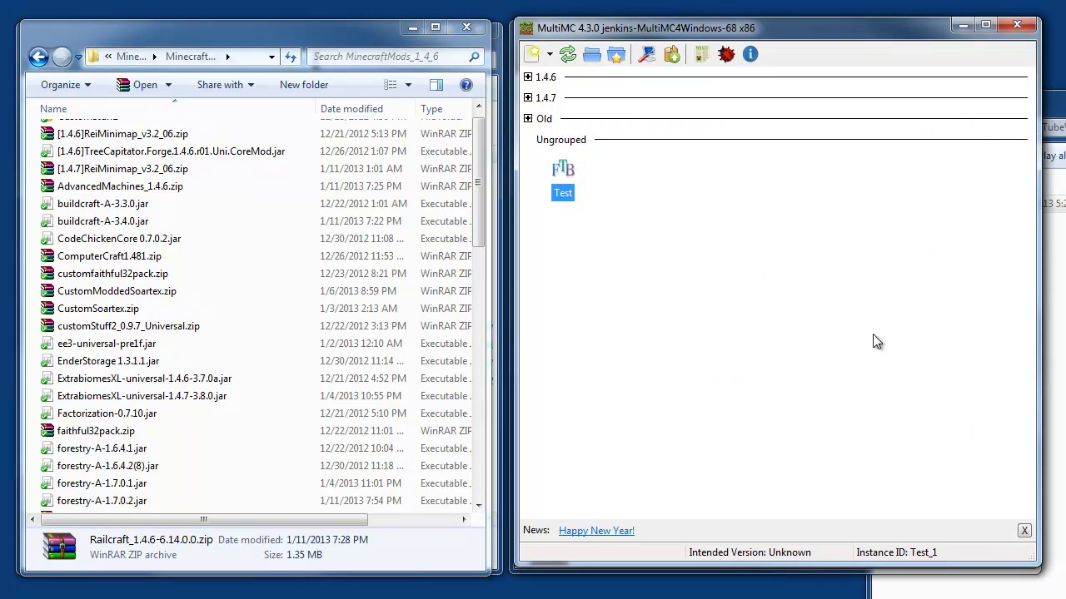
{"action": "double_click", "coordinate": [581, 191]}
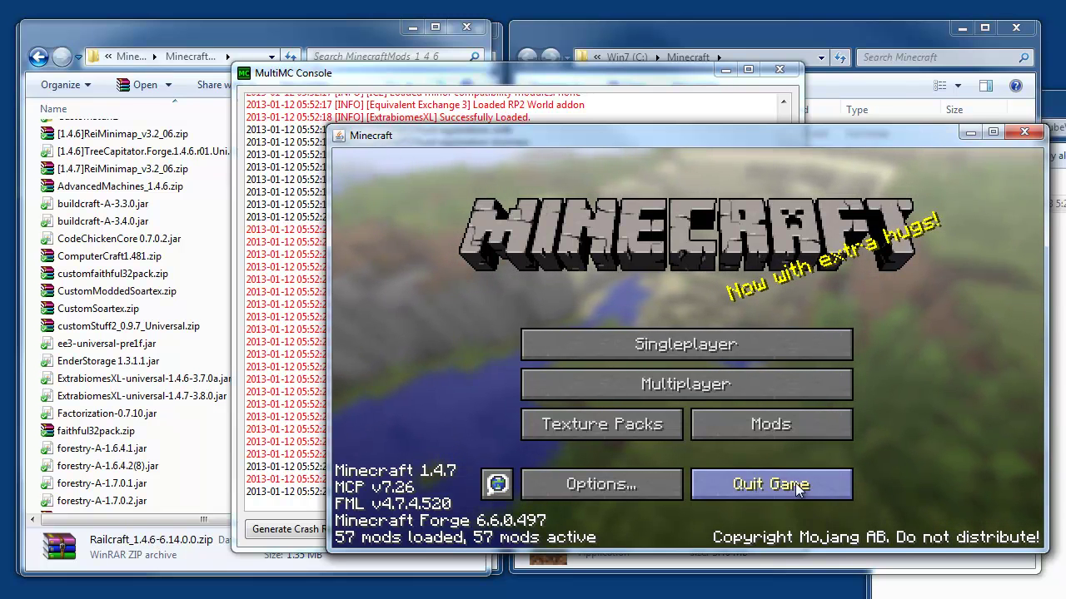
{"action": "left_click", "coordinate": [762, 484]}
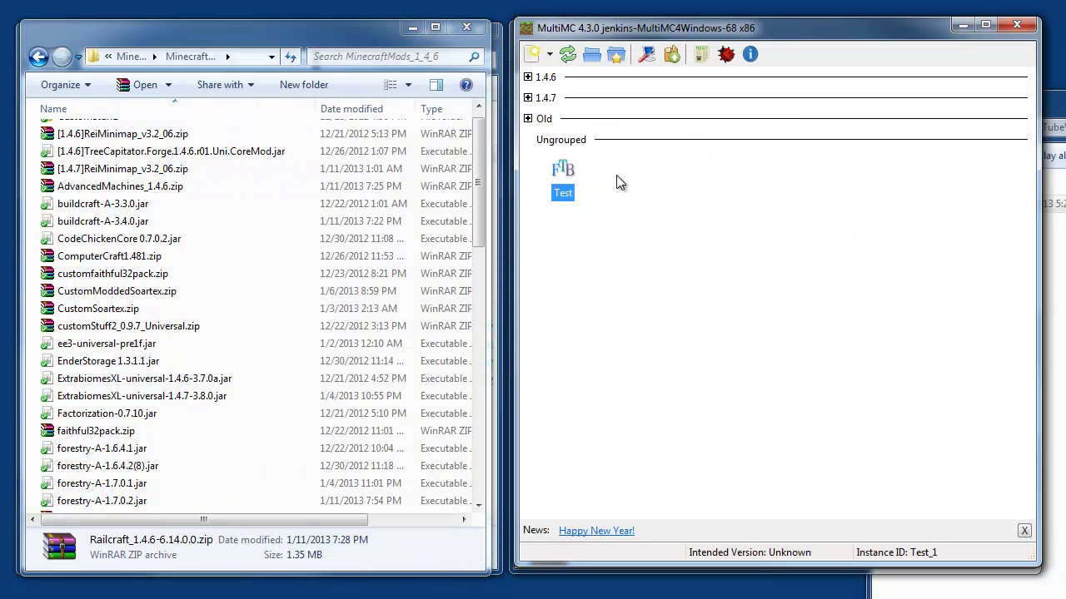
Add OptiFine_1.4.6_HD_U_A3.zip from the MinecraftMods_1_4_6 folder to the Test instance's Minecraft.jar mods.
{"action": "right_click", "coordinate": [558, 169]}
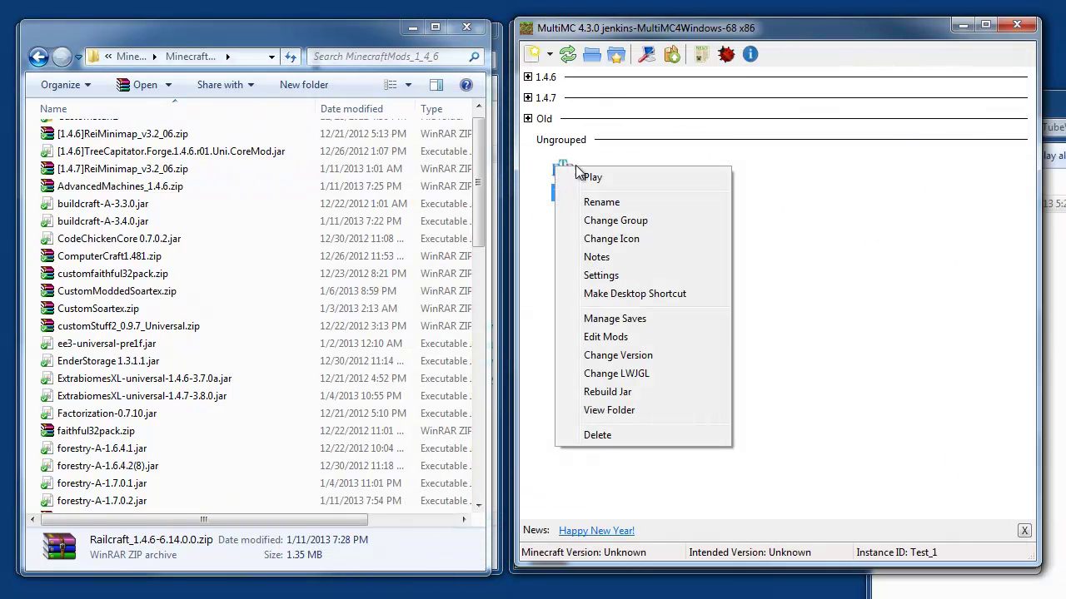
{"action": "left_click", "coordinate": [623, 340]}
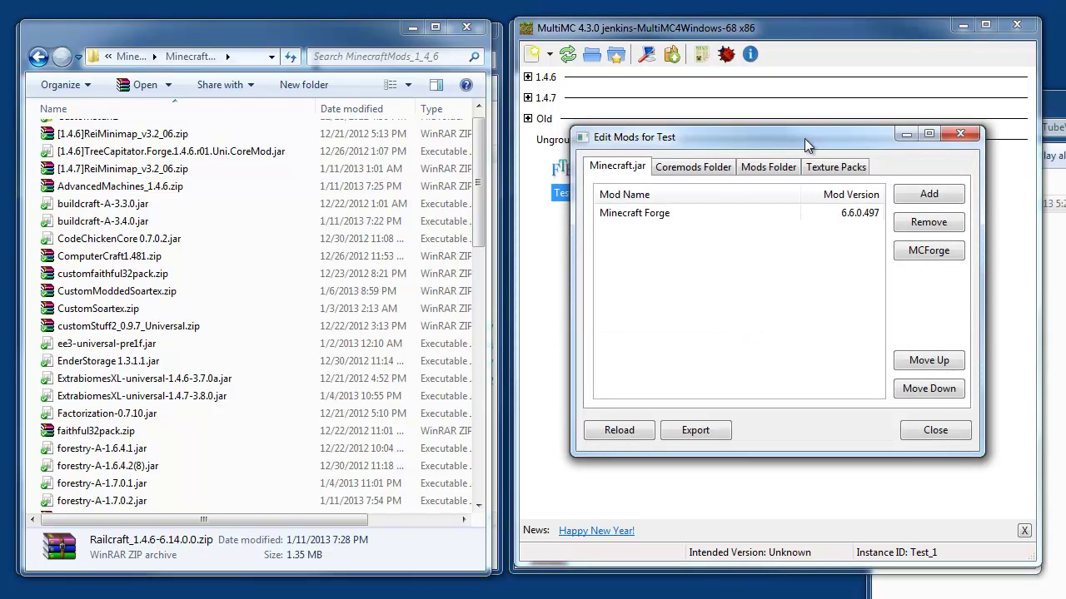
{"action": "left_click_drag", "start_coordinate": [809, 141], "coordinate": [810, 132]}
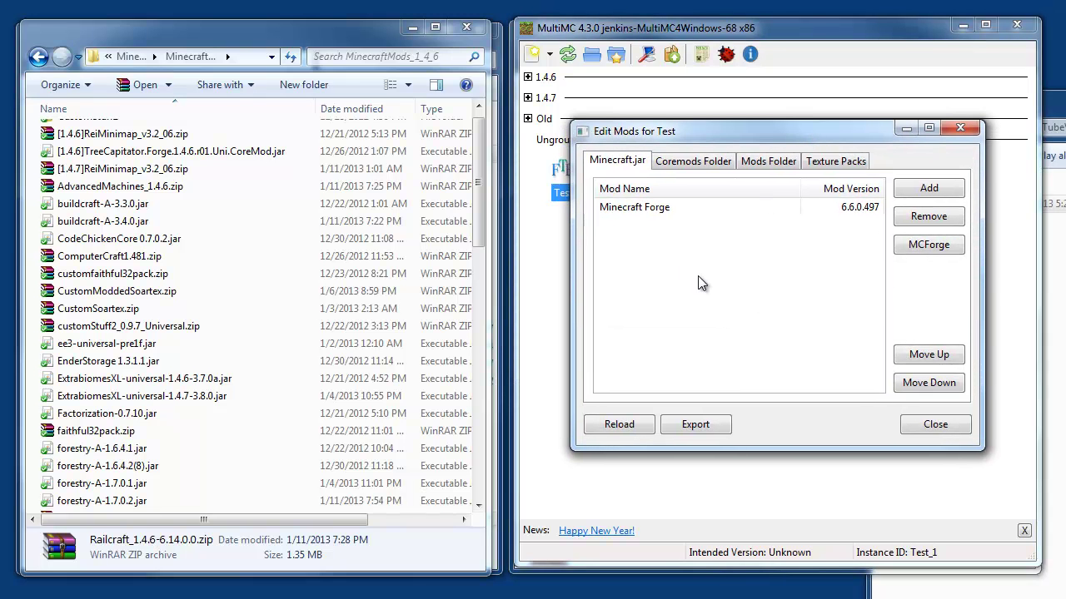
{"action": "left_click_drag", "start_coordinate": [481, 215], "coordinate": [481, 359]}
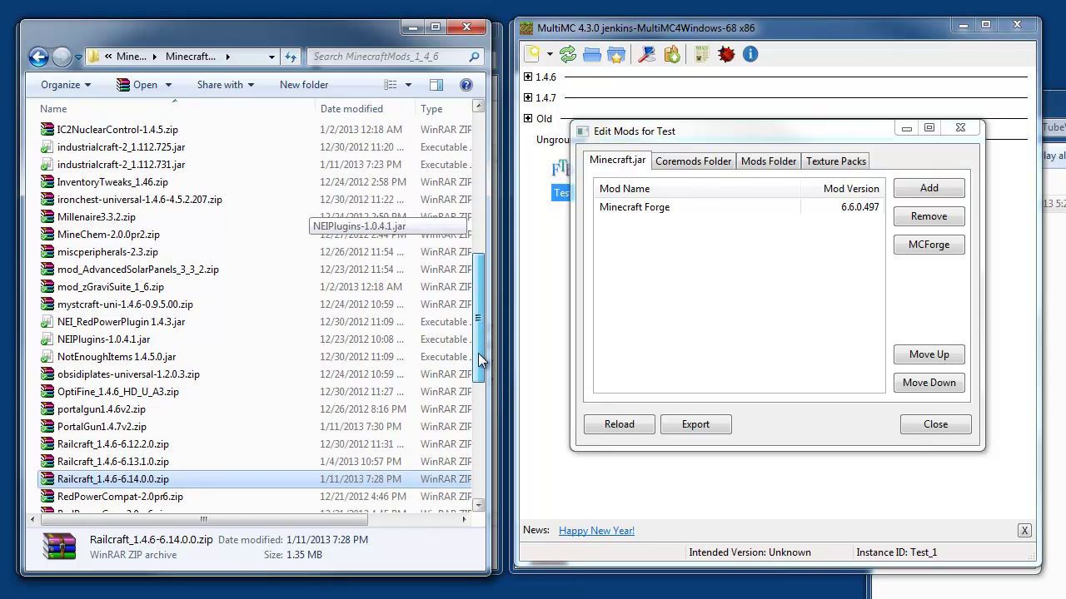
{"action": "left_click", "coordinate": [77, 393]}
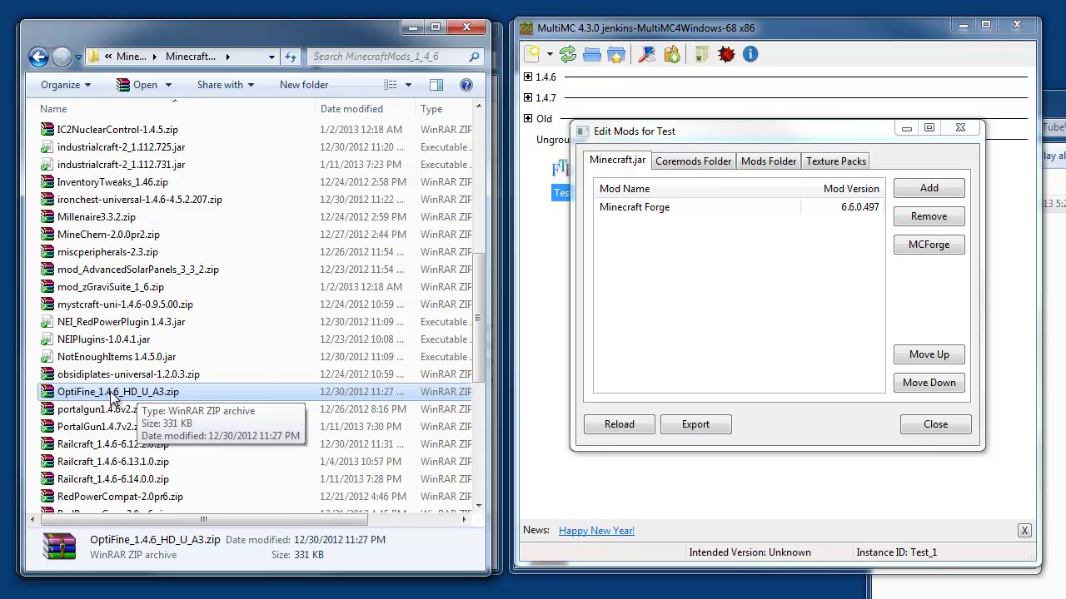
{"action": "left_click_drag", "start_coordinate": [96, 398], "coordinate": [708, 283]}
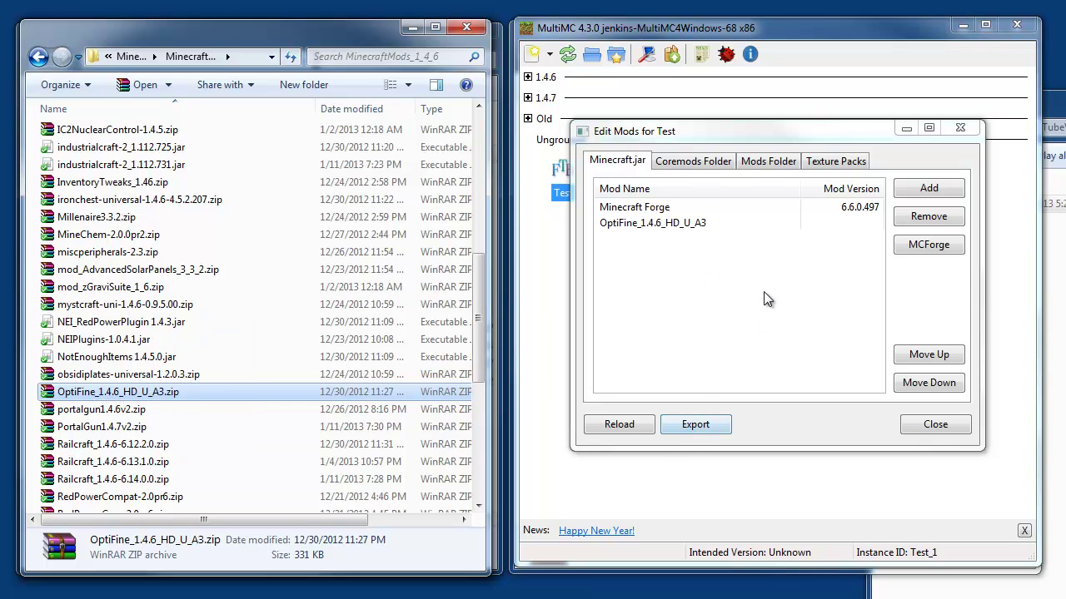
Add [1.4.6]TreeCapitator.Forge.1.4.6.r01.Uni.CoreMod.jar from the MinecraftMods_1_4_6 folder to the Test instance's coremods.
{"action": "left_click", "coordinate": [690, 163]}
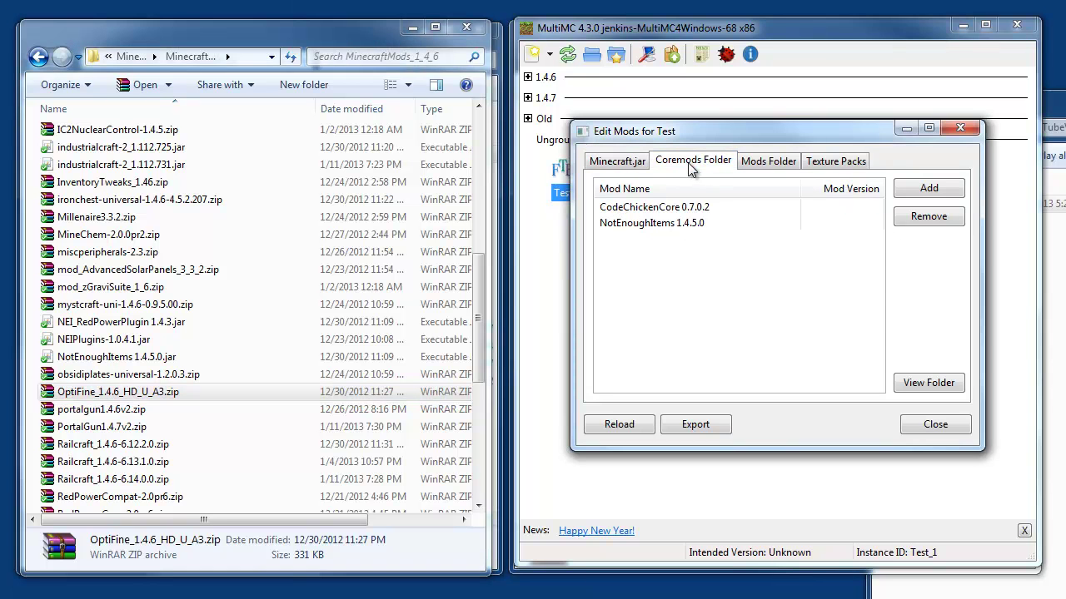
{"action": "left_click", "coordinate": [492, 375]}
{"action": "scroll", "coordinate": [316, 283], "scroll_direction": "up", "scroll_amount": 9}
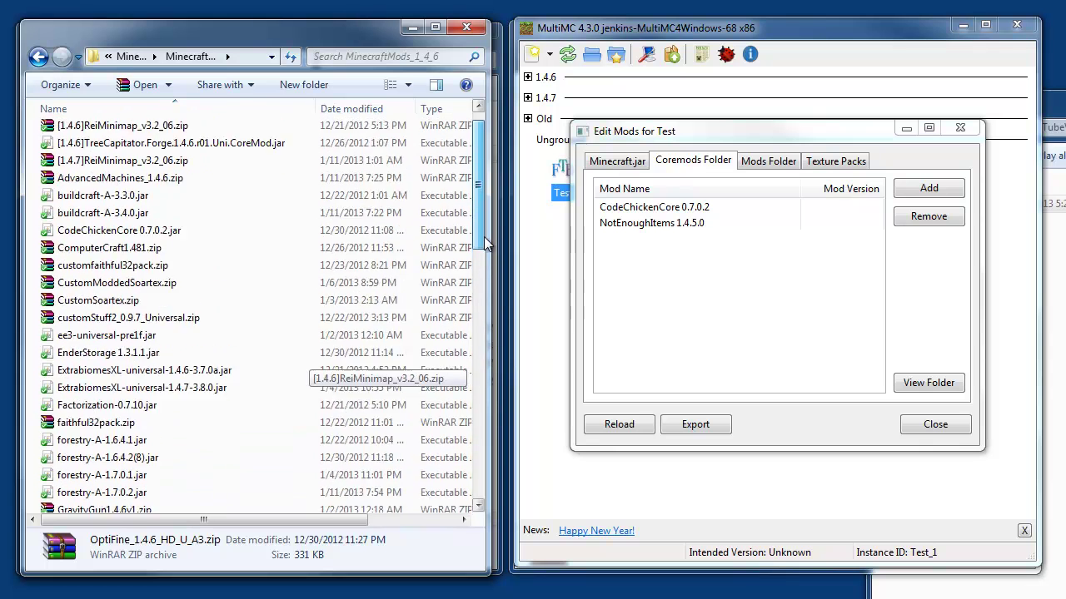
{"action": "left_click", "coordinate": [271, 169]}
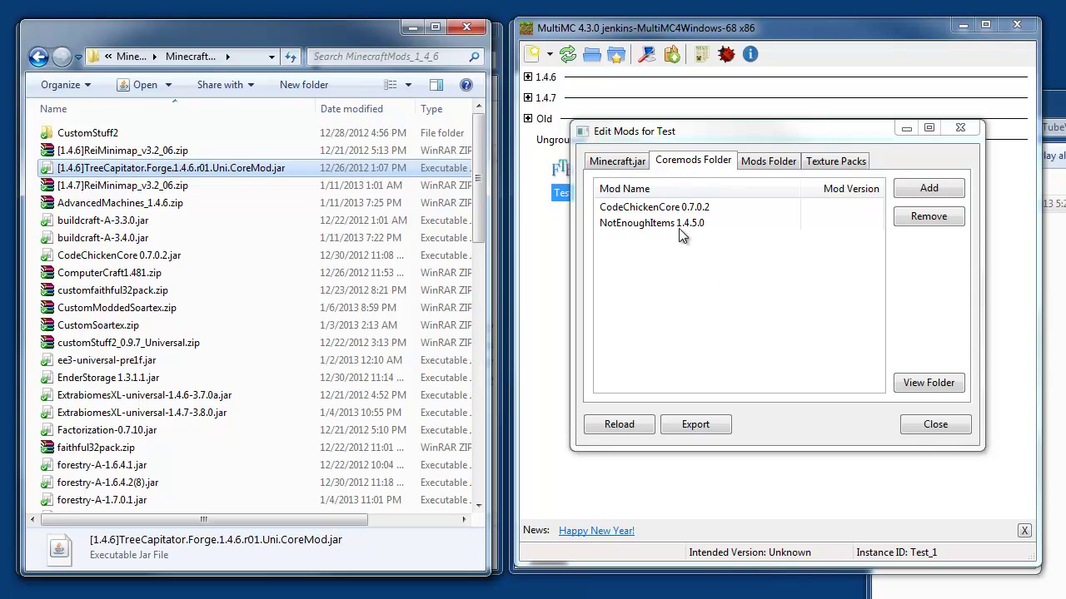
{"action": "left_click_drag", "start_coordinate": [647, 295], "coordinate": [691, 297]}
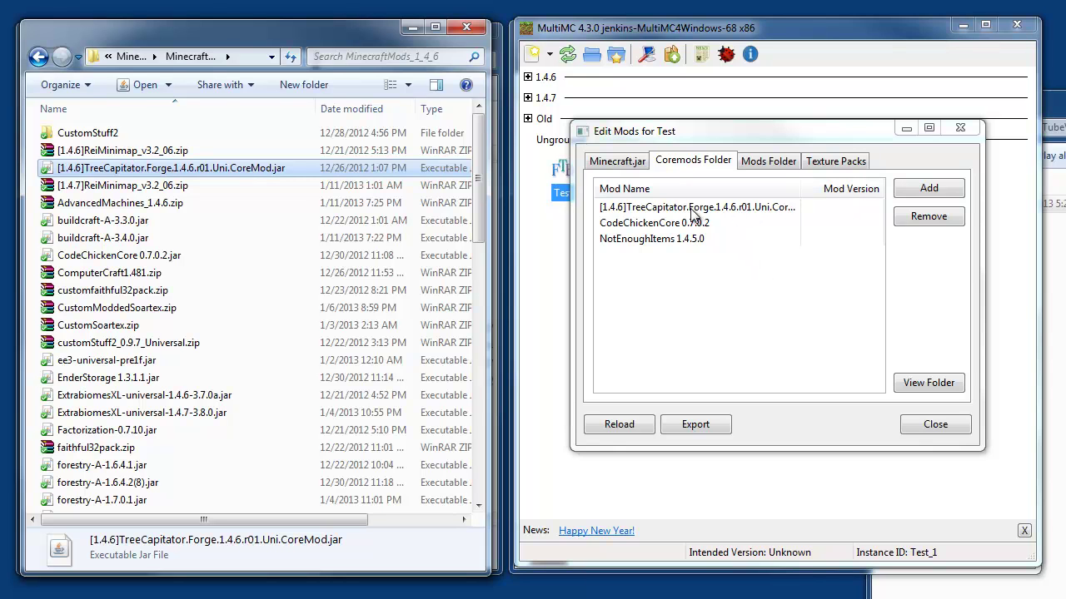
Review the instance's Minecraft.jar, coremods and mods lists alongside the downloaded mod files, and close the mod editor.
{"action": "left_click", "coordinate": [616, 164]}
{"action": "left_click", "coordinate": [677, 165]}
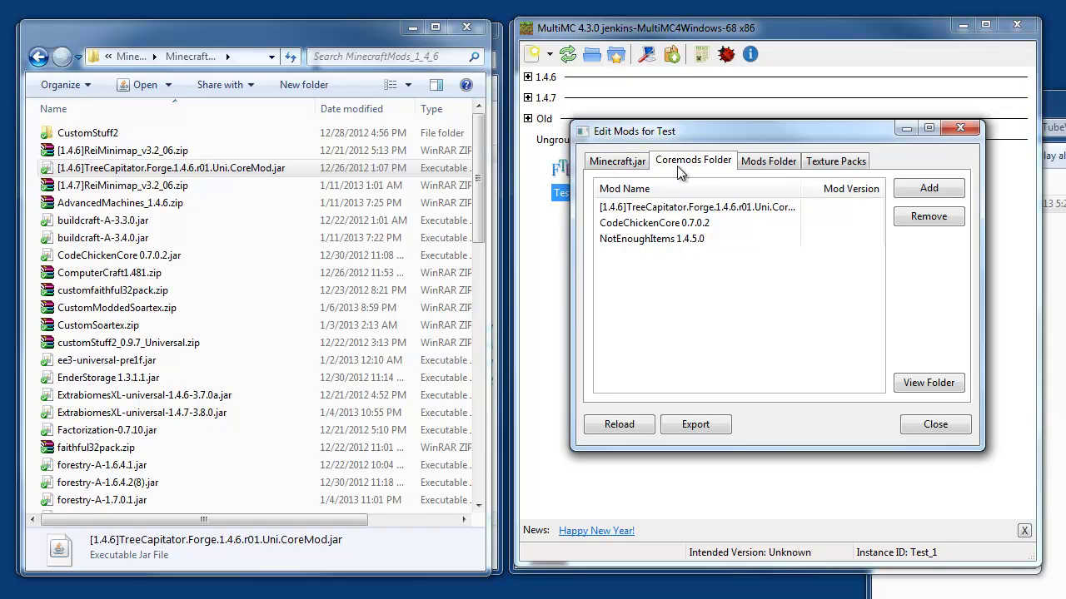
{"action": "left_click", "coordinate": [774, 164]}
{"action": "mouse_move", "coordinate": [879, 217]}
{"action": "left_mouse_down"}
{"action": "mouse_move", "coordinate": [879, 353]}
{"action": "mouse_move", "coordinate": [877, 231]}
{"action": "left_mouse_up"}
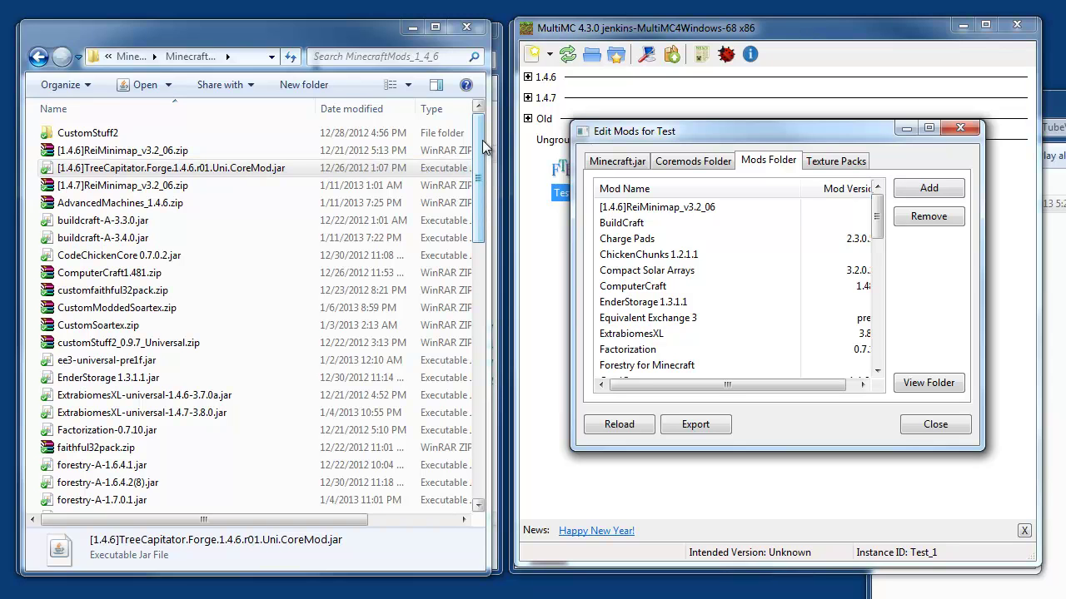
{"action": "left_click_drag", "start_coordinate": [478, 158], "coordinate": [473, 169]}
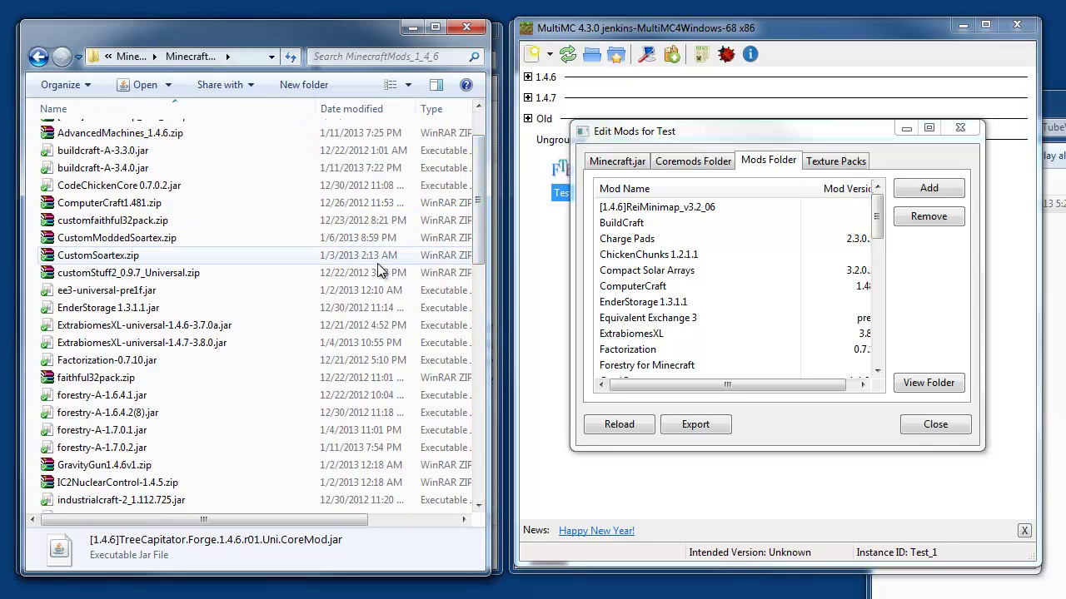
{"action": "mouse_move", "coordinate": [473, 233]}
{"action": "left_mouse_down"}
{"action": "mouse_move", "coordinate": [499, 299]}
{"action": "mouse_move", "coordinate": [494, 466]}
{"action": "mouse_move", "coordinate": [478, 440]}
{"action": "mouse_move", "coordinate": [477, 223]}
{"action": "left_mouse_up"}
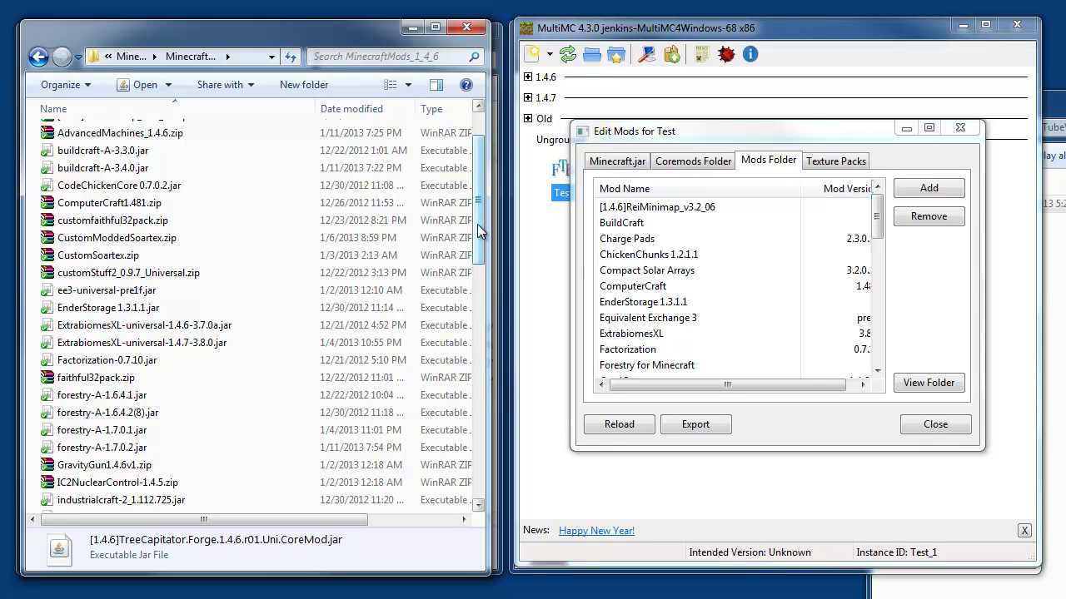
{"action": "left_click_drag", "start_coordinate": [479, 232], "coordinate": [478, 192]}
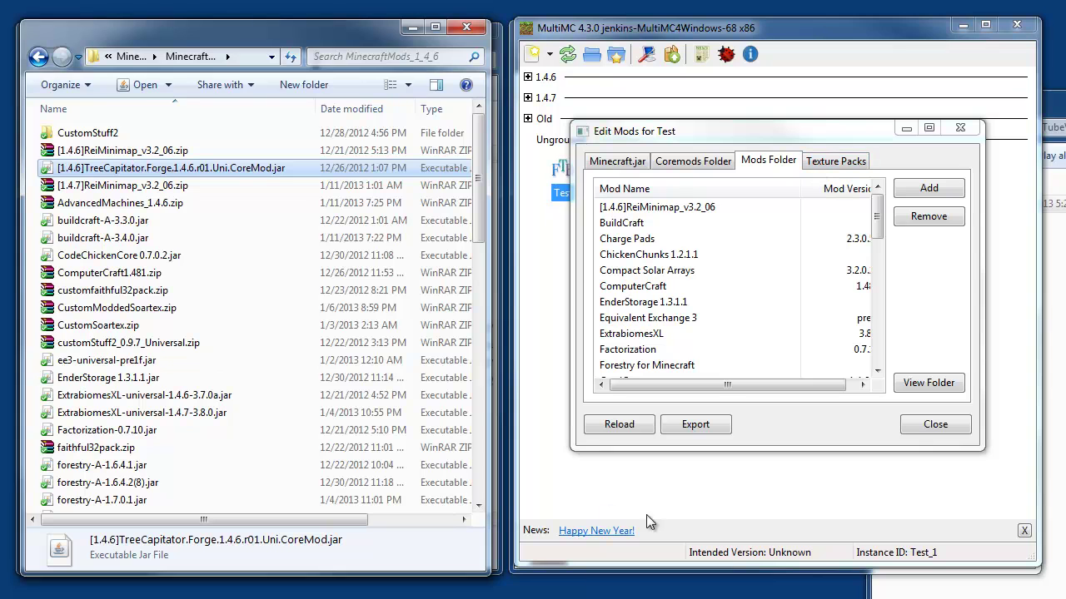
{"action": "left_click", "coordinate": [933, 426]}
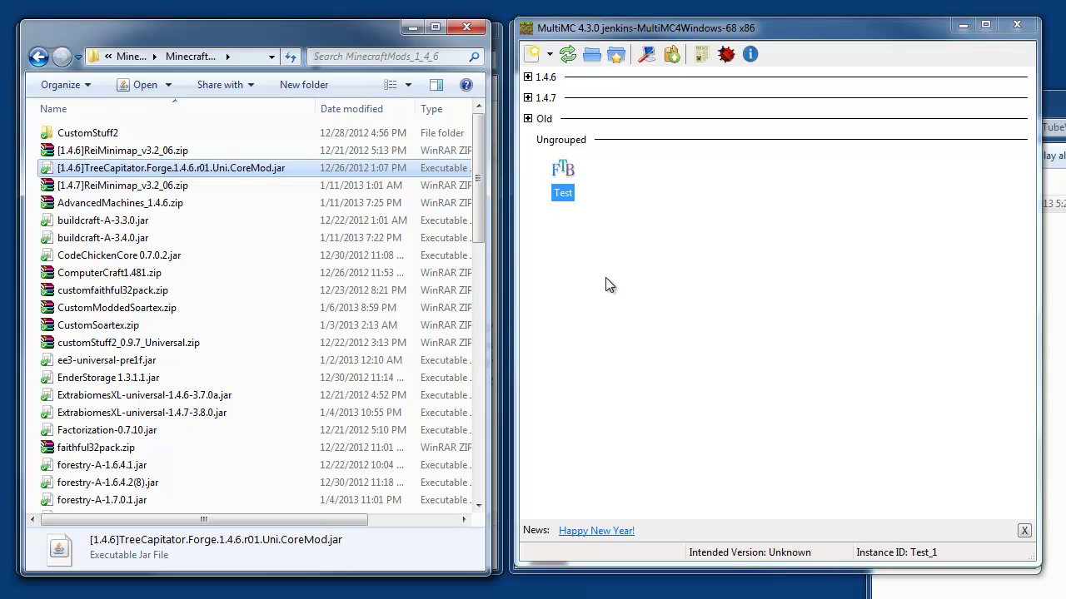
Open the Test instance's minecraft config folder and move and widen its window to show the configuration files.
{"action": "right_click", "coordinate": [566, 171]}
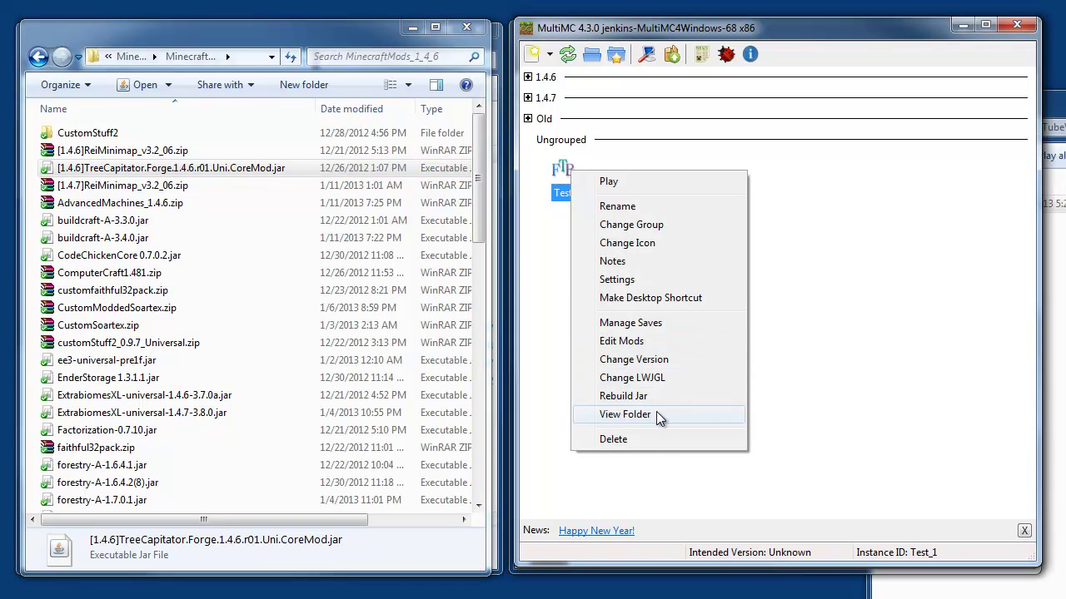
{"action": "left_click", "coordinate": [625, 414]}
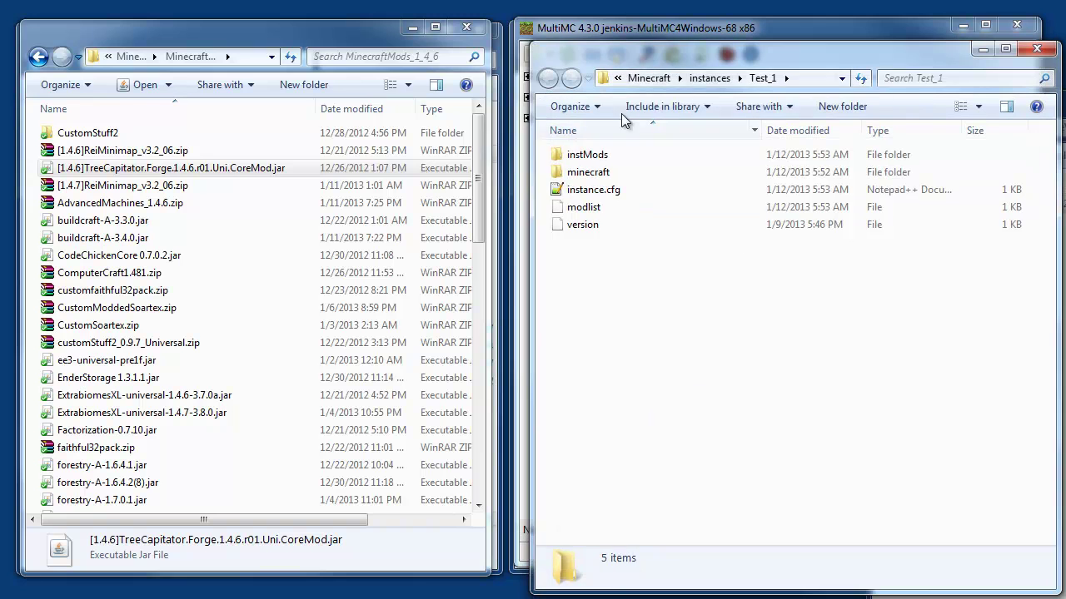
{"action": "double_click", "coordinate": [591, 173]}
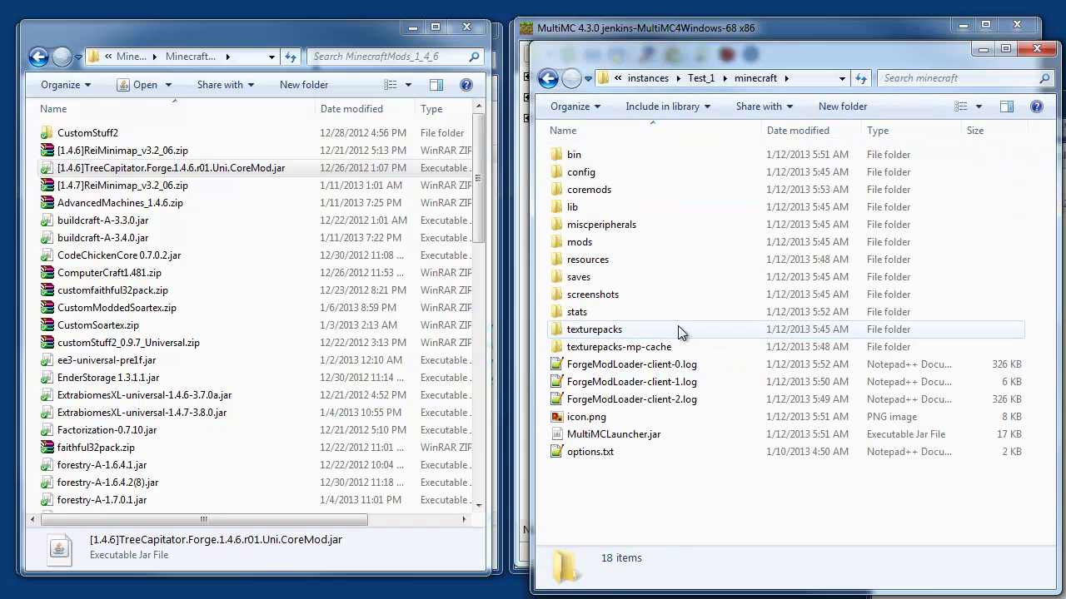
{"action": "double_click", "coordinate": [597, 173]}
{"action": "left_click_drag", "start_coordinate": [722, 57], "coordinate": [554, 45]}
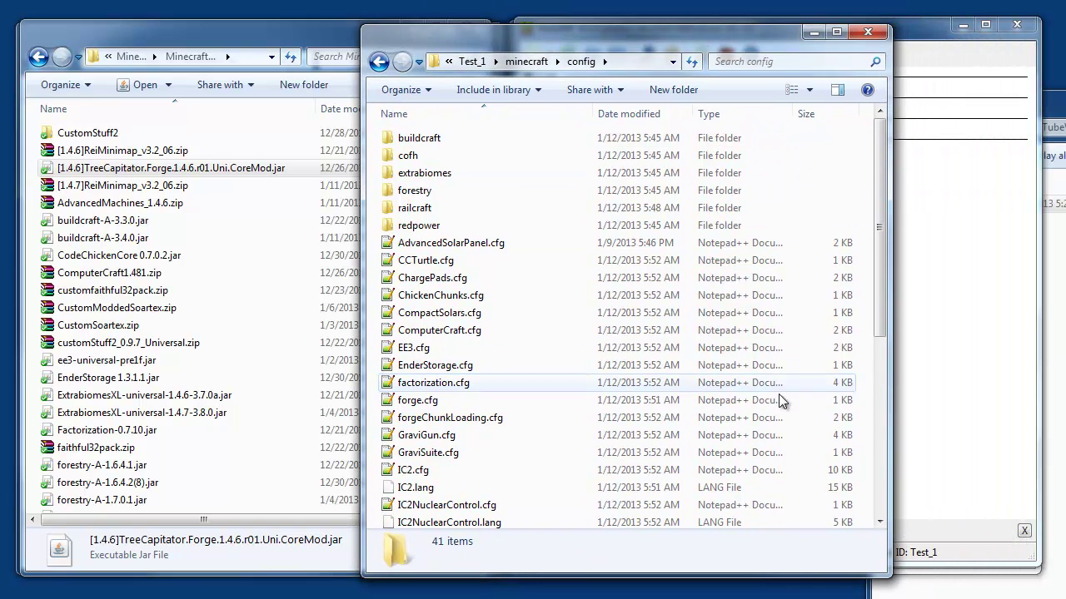
{"action": "left_click_drag", "start_coordinate": [882, 574], "coordinate": [913, 576]}
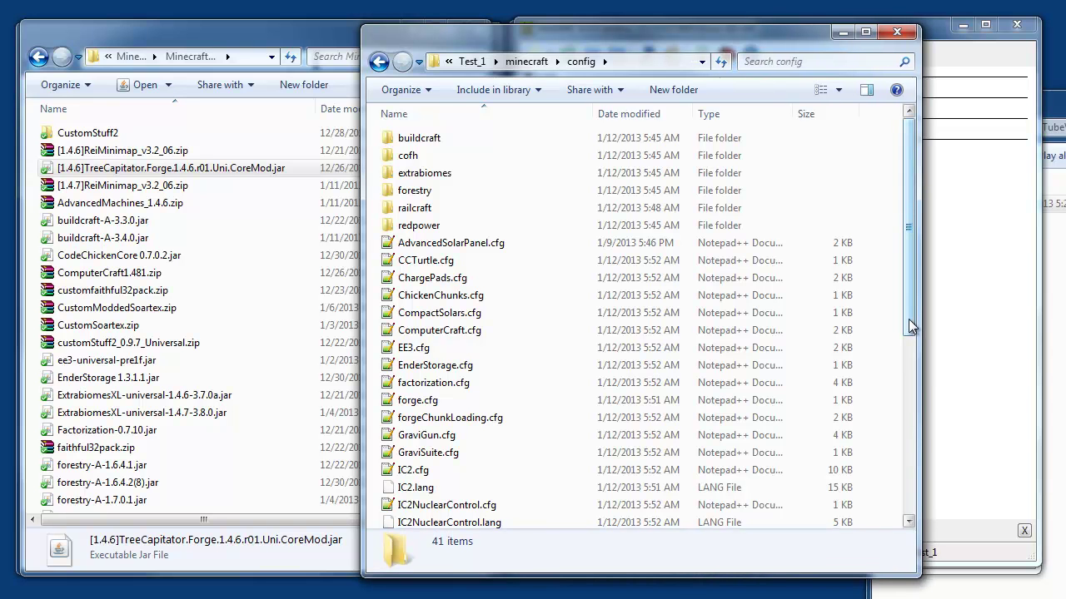
Look through the rest of the Test instance's config files for a TreeCapitator configuration, and close the folder.
{"action": "left_click_drag", "start_coordinate": [908, 319], "coordinate": [929, 508]}
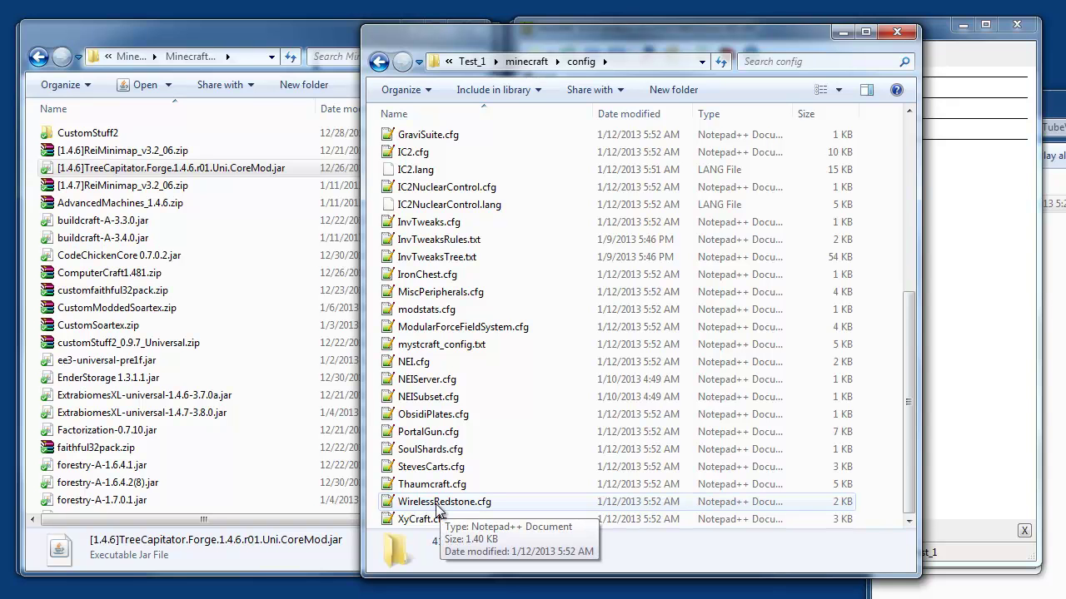
{"action": "left_click", "coordinate": [896, 34]}
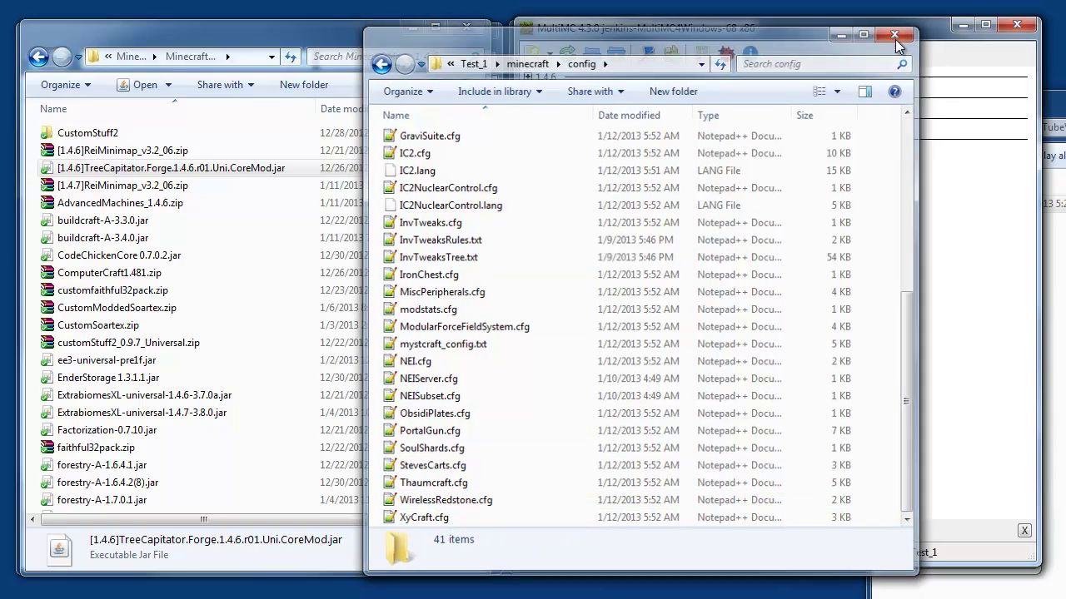
Expand the 1.4.7 group and open the Mods147 instance's minecraft config folder.
{"action": "left_click", "coordinate": [529, 98]}
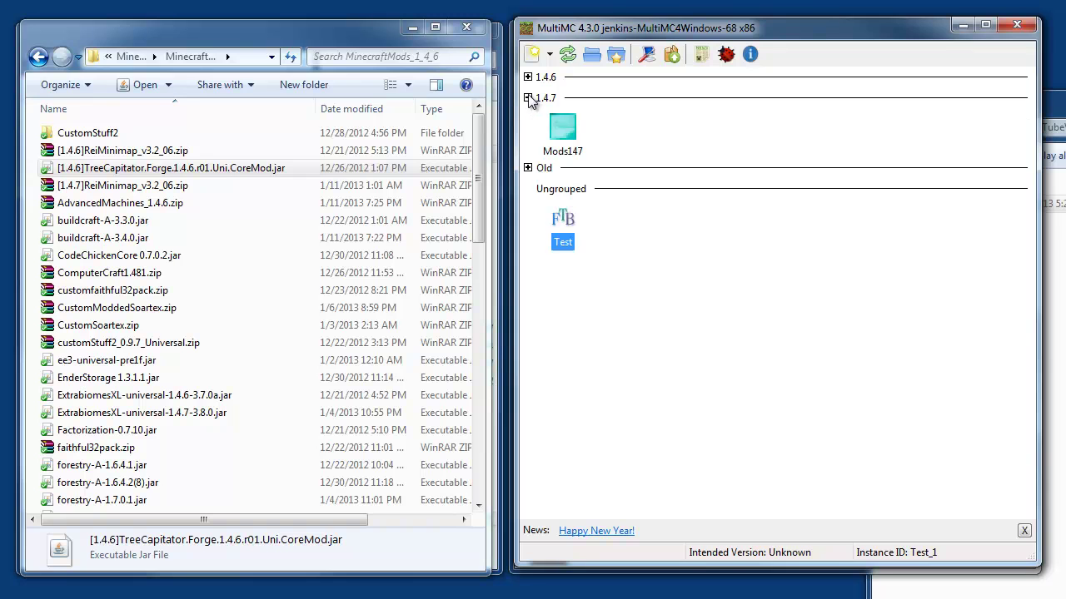
{"action": "left_click", "coordinate": [566, 131]}
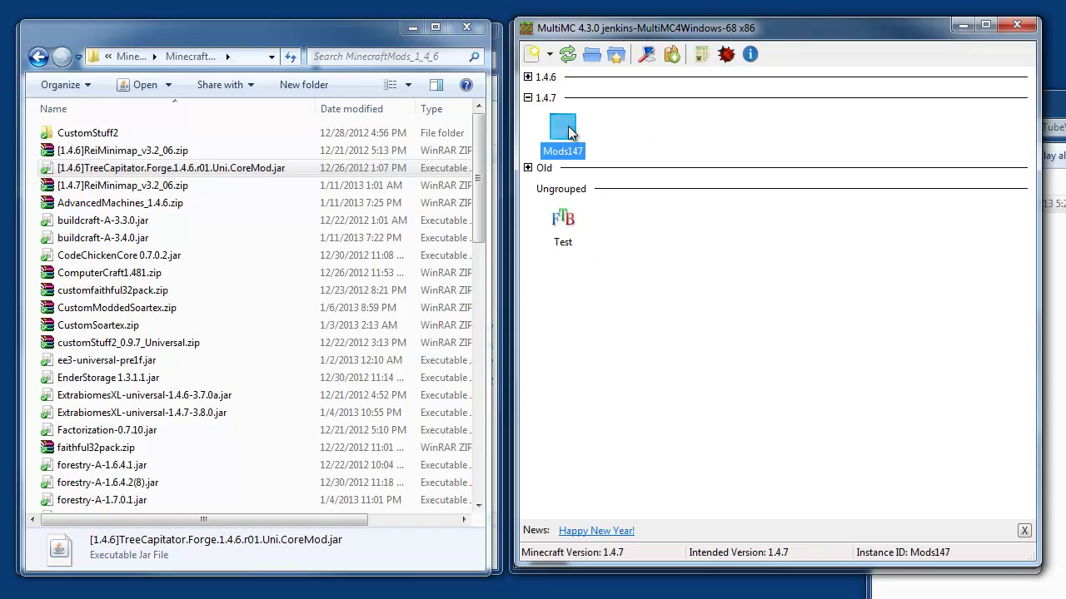
{"action": "left_click", "coordinate": [559, 238]}
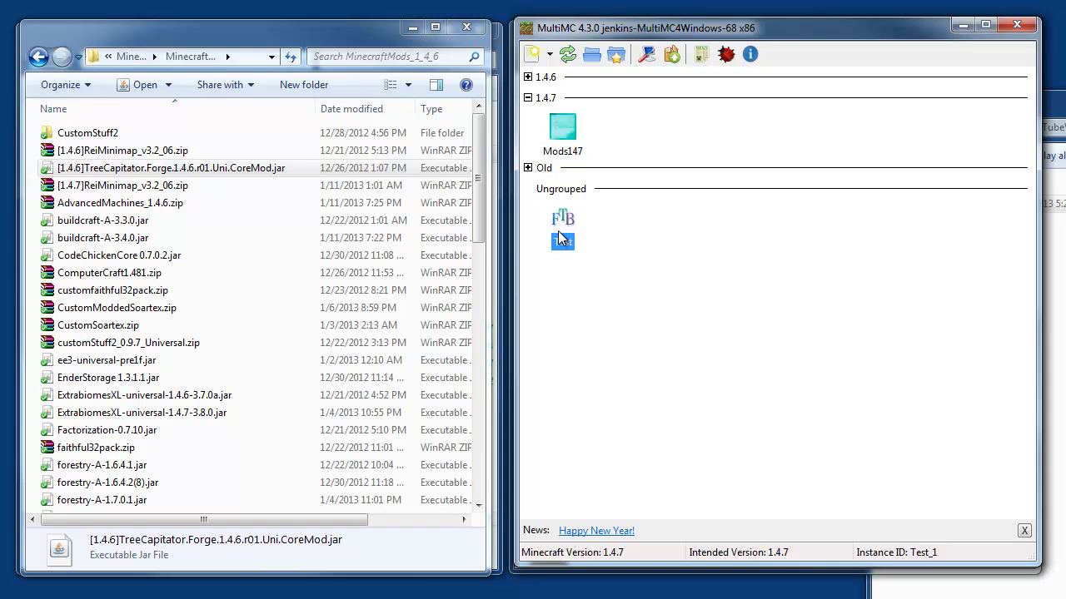
{"action": "left_click", "coordinate": [562, 137]}
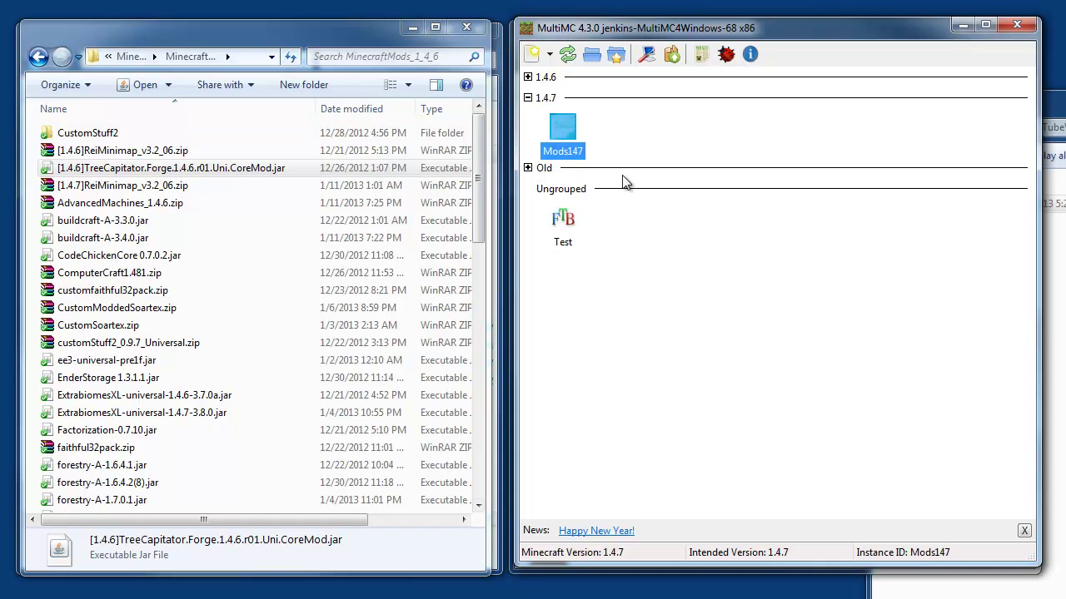
{"action": "right_click", "coordinate": [564, 133]}
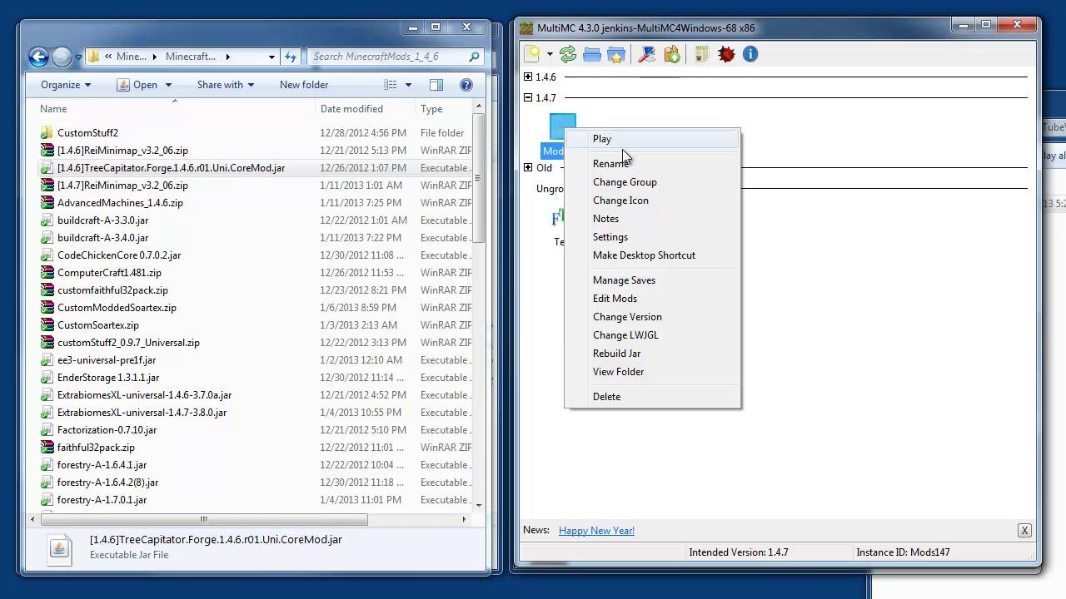
{"action": "left_click", "coordinate": [661, 373]}
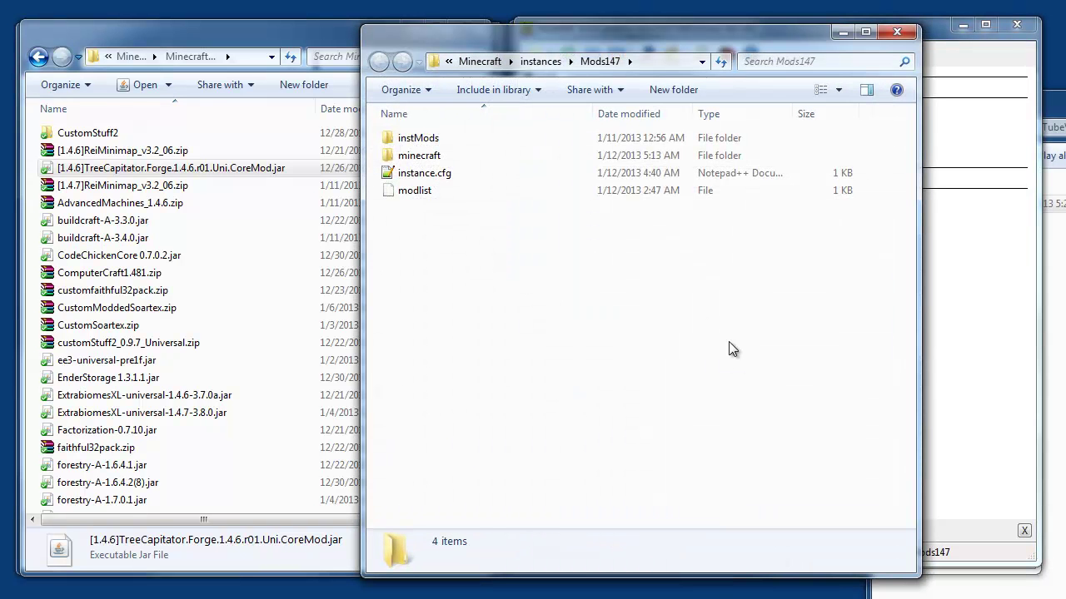
{"action": "left_click", "coordinate": [411, 157]}
{"action": "double_click", "coordinate": [411, 158]}
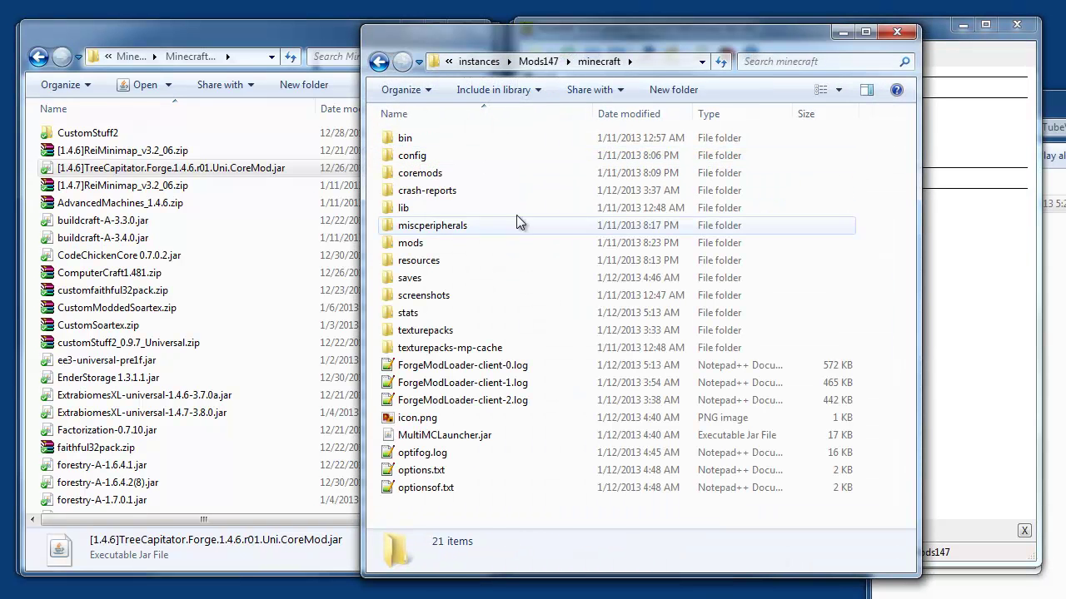
{"action": "double_click", "coordinate": [459, 153]}
Open TreeCapitator.cfg from the Mods147 config folder in Notepad++ and move its window fully into view.
{"action": "left_click_drag", "start_coordinate": [910, 171], "coordinate": [918, 405]}
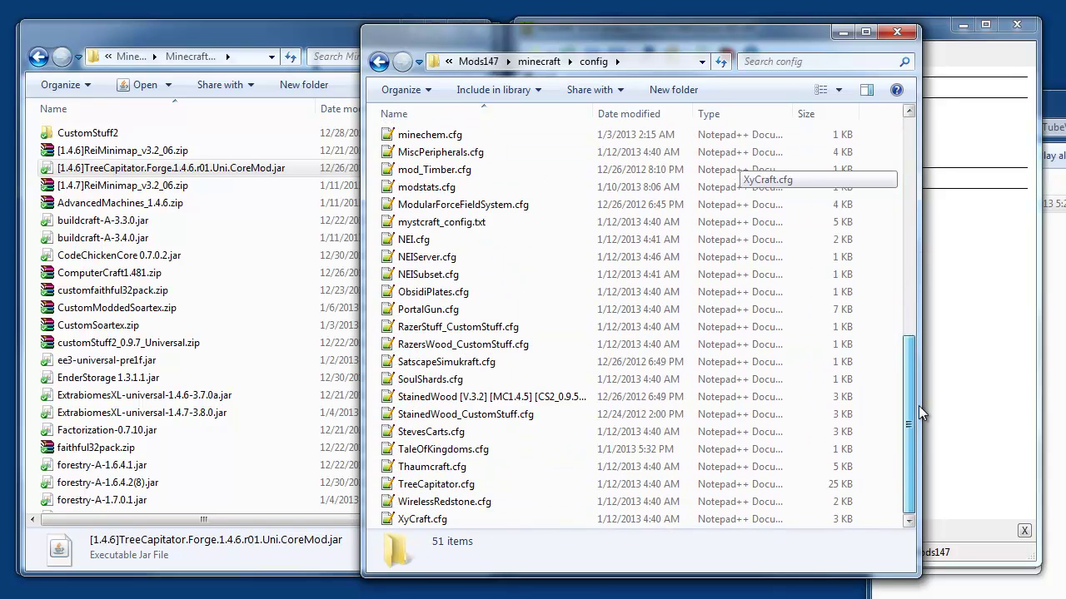
{"action": "double_click", "coordinate": [387, 489]}
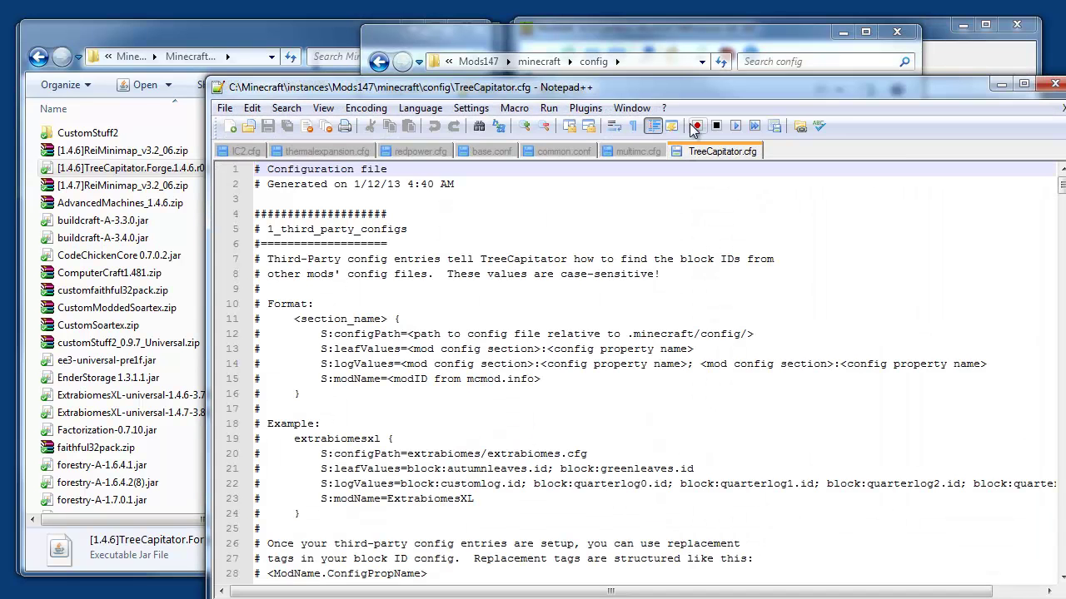
{"action": "left_click_drag", "start_coordinate": [643, 90], "coordinate": [564, 40]}
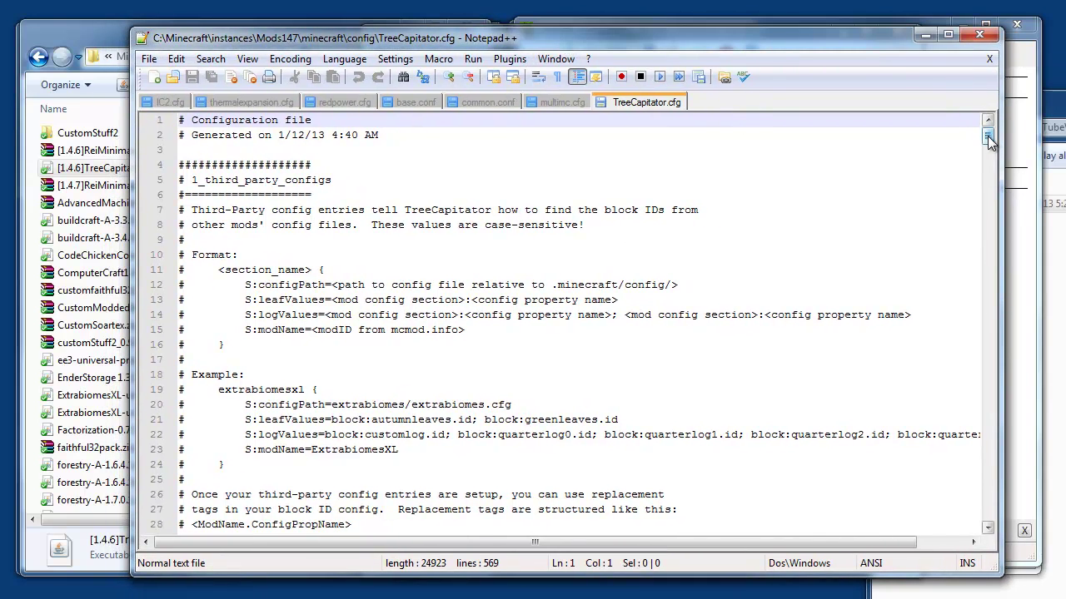
Locate axeIDList under item_settings in TreeCapitator.cfg and highlight the axe IDs 271 through 279.
{"action": "scroll", "coordinate": [988, 141], "scroll_direction": "down", "scroll_amount": 2}
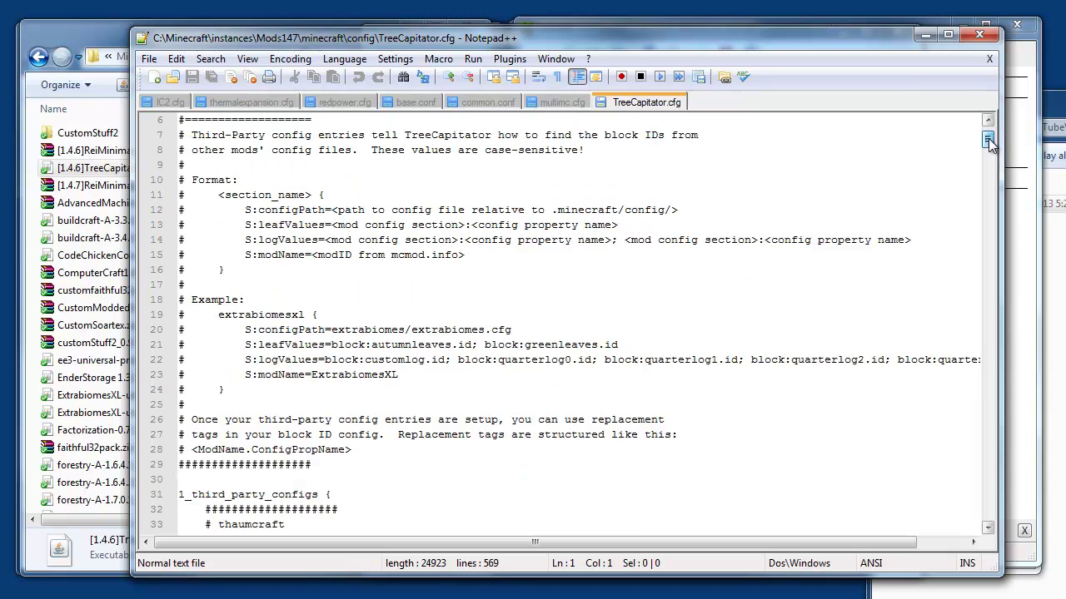
{"action": "left_click_drag", "start_coordinate": [989, 141], "coordinate": [1028, 481]}
{"action": "double_click", "coordinate": [253, 359]}
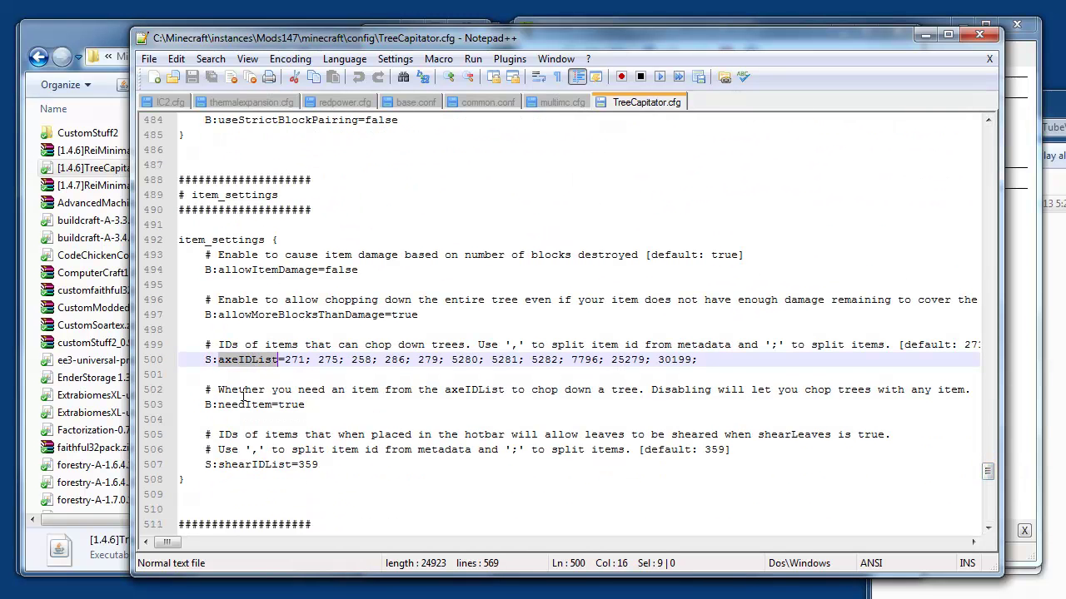
{"action": "left_click", "coordinate": [296, 360]}
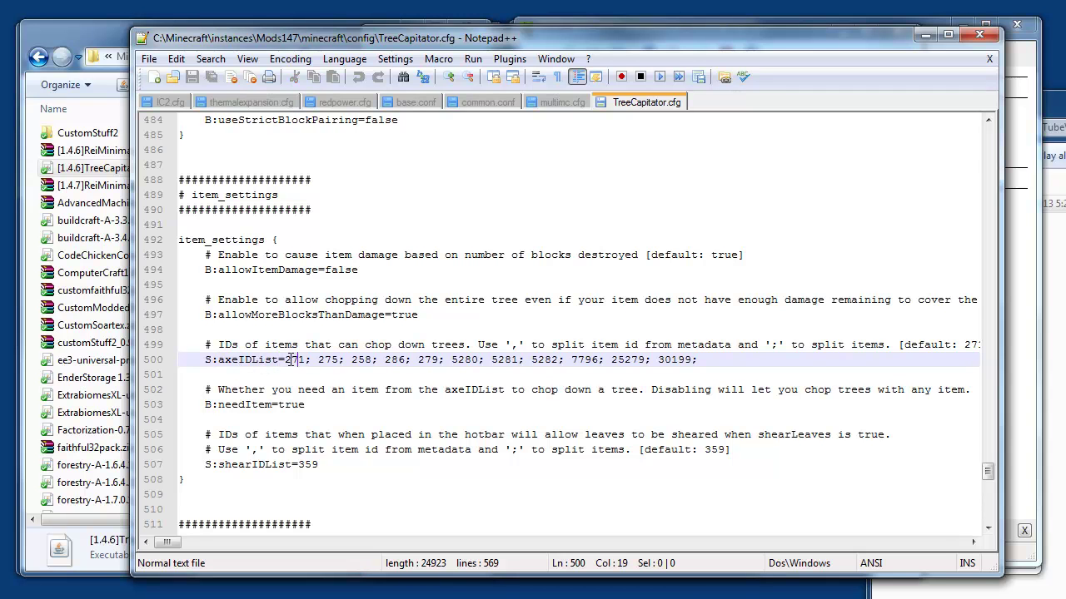
{"action": "left_click_drag", "start_coordinate": [284, 360], "coordinate": [446, 360]}
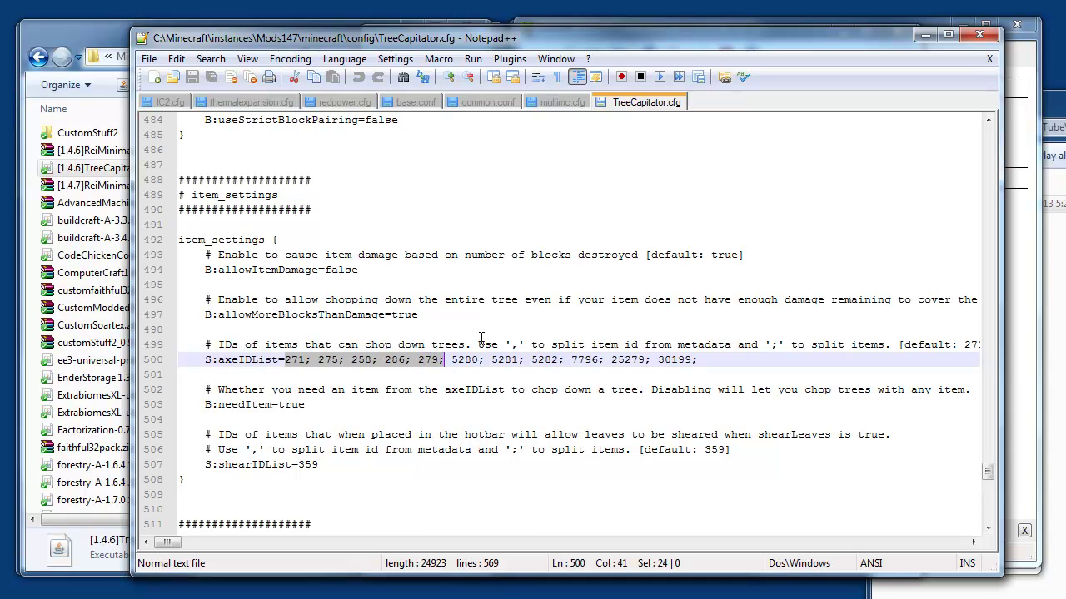
Highlight the additional axeIDList entries, 5280 through 5282 and 7796 through 30199, and close Notepad++.
{"action": "left_click", "coordinate": [451, 360]}
{"action": "left_click_drag", "start_coordinate": [452, 360], "coordinate": [700, 383]}
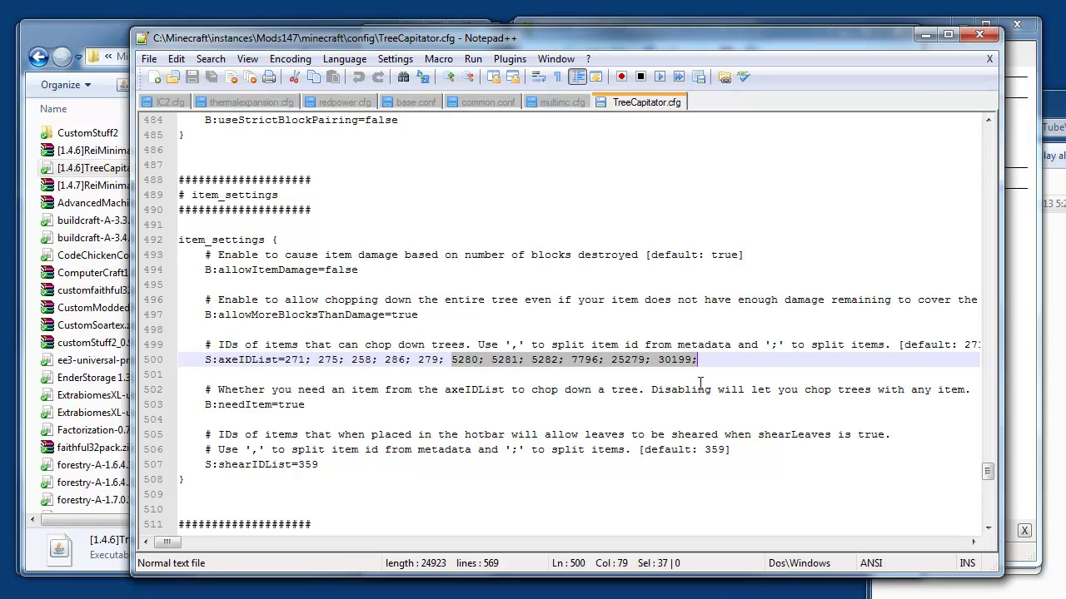
{"action": "left_click", "coordinate": [724, 364]}
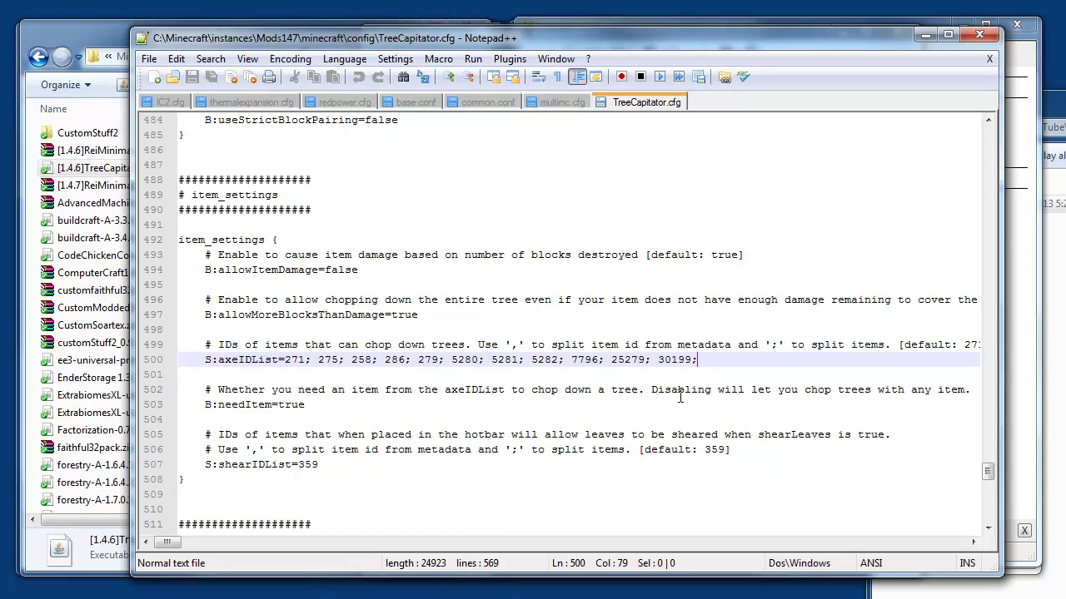
{"action": "left_click_drag", "start_coordinate": [452, 359], "coordinate": [558, 360]}
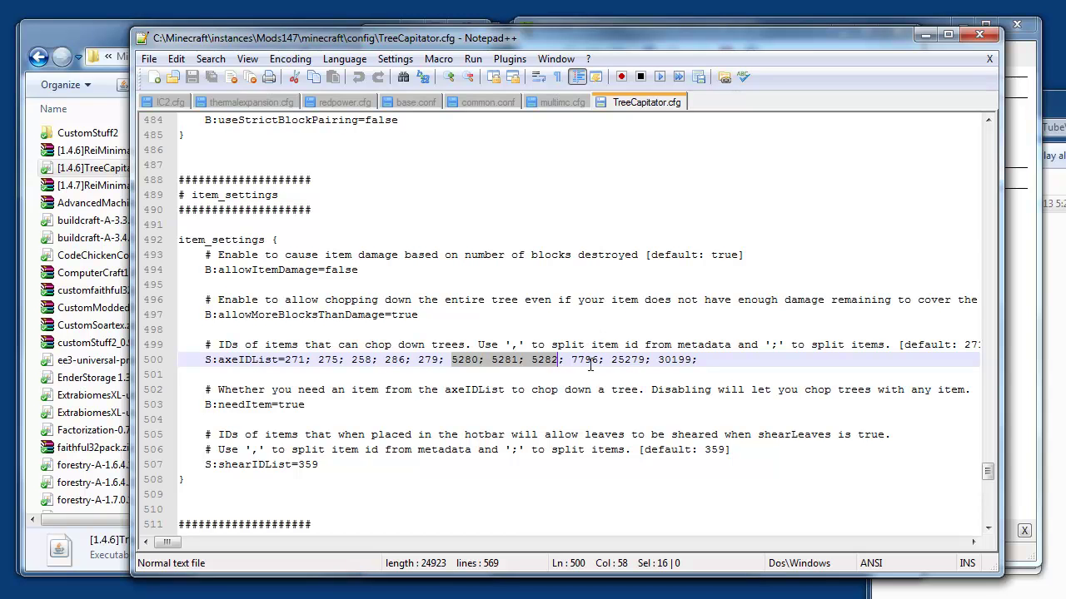
{"action": "left_click", "coordinate": [690, 359]}
{"action": "left_click_drag", "start_coordinate": [699, 360], "coordinate": [571, 360]}
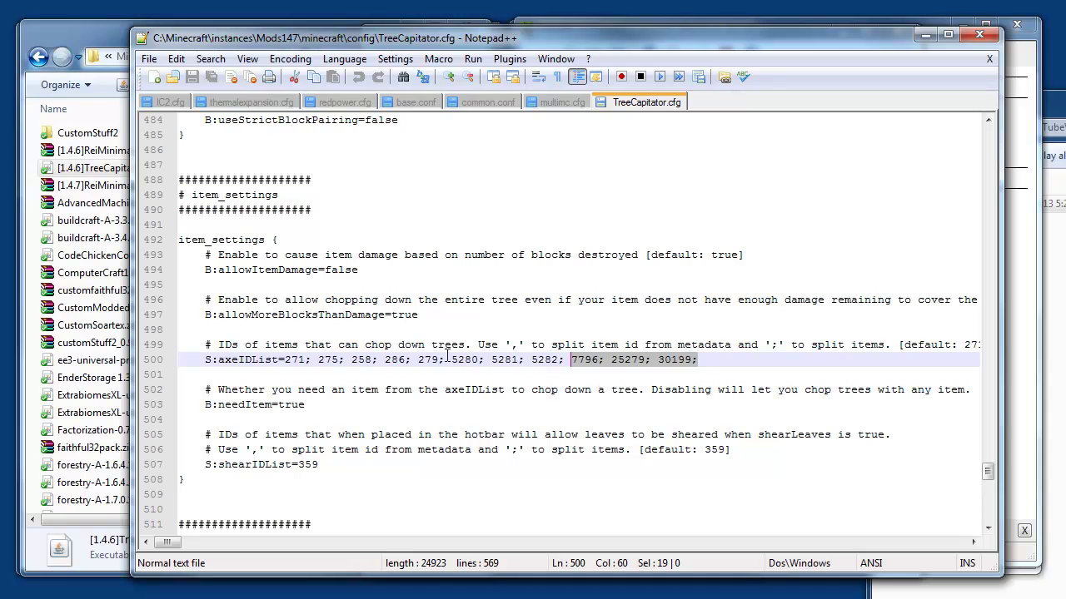
{"action": "left_click_drag", "start_coordinate": [451, 360], "coordinate": [566, 360]}
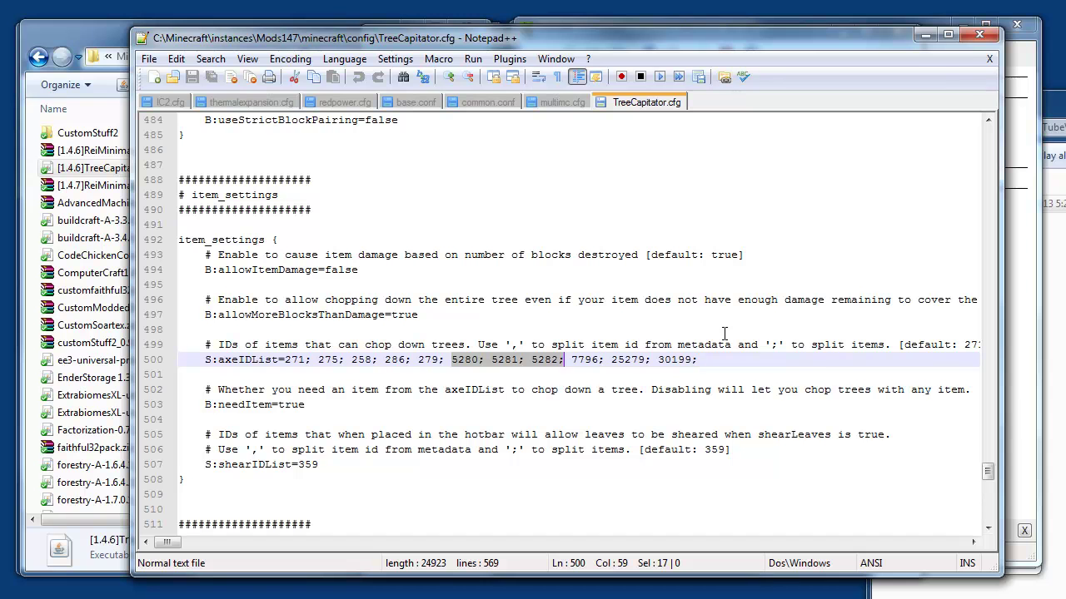
{"action": "left_click", "coordinate": [974, 38]}
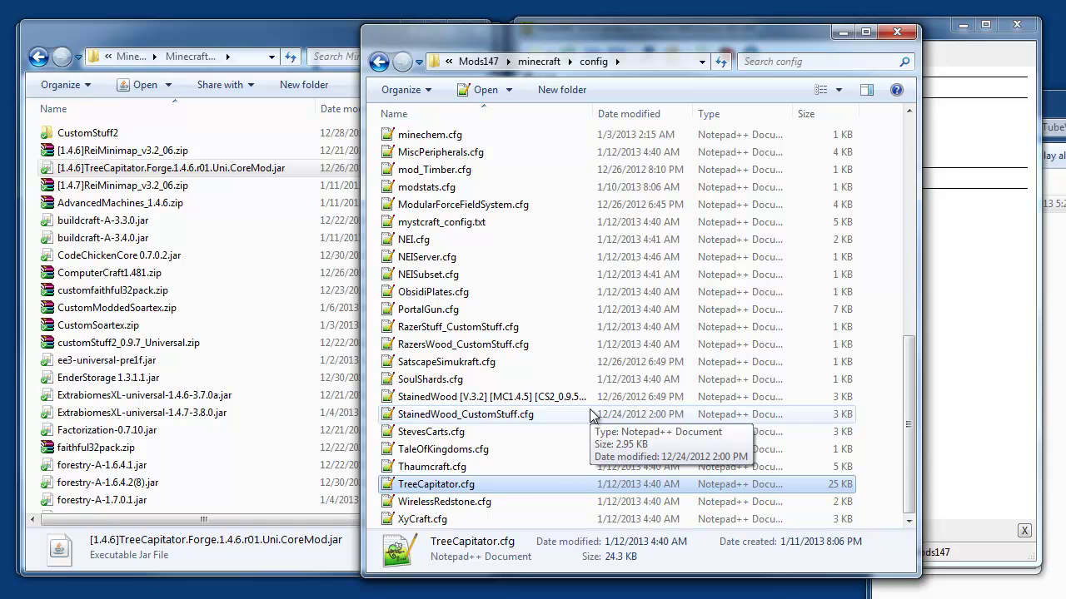
Close the Mods147 config folder and collapse the 1.4.7 instance group in MultiMC.
{"action": "left_click_drag", "start_coordinate": [905, 485], "coordinate": [871, 454]}
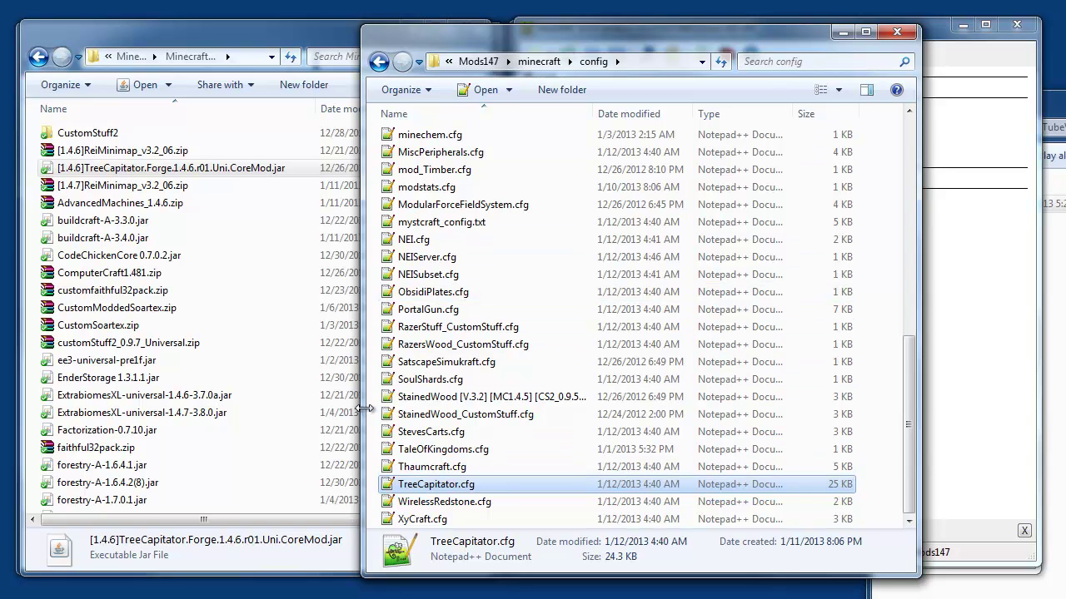
{"action": "left_click_drag", "start_coordinate": [666, 36], "coordinate": [676, 28]}
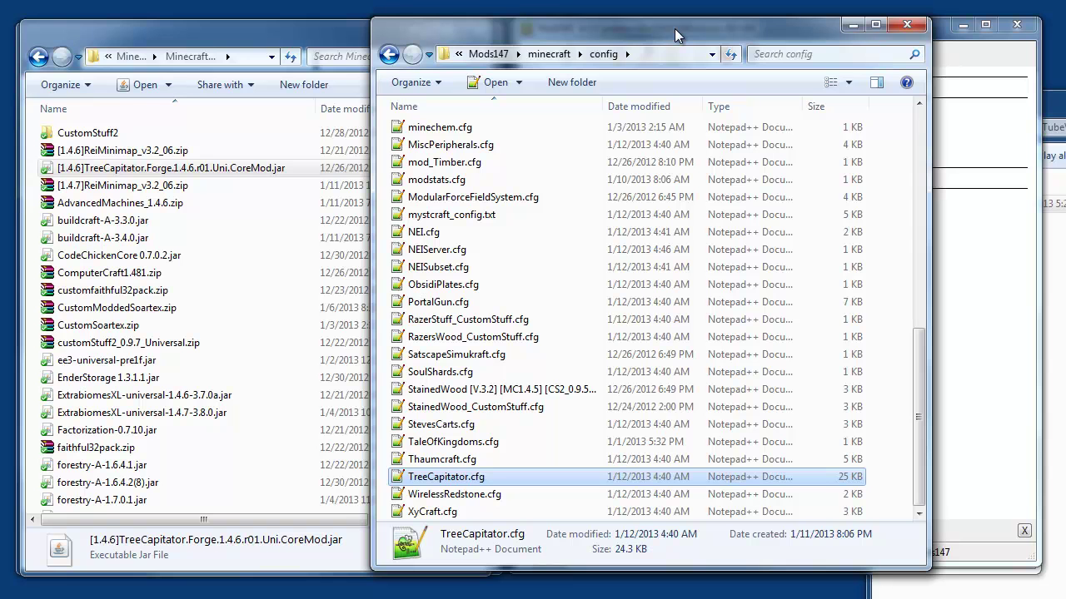
{"action": "left_click", "coordinate": [911, 24]}
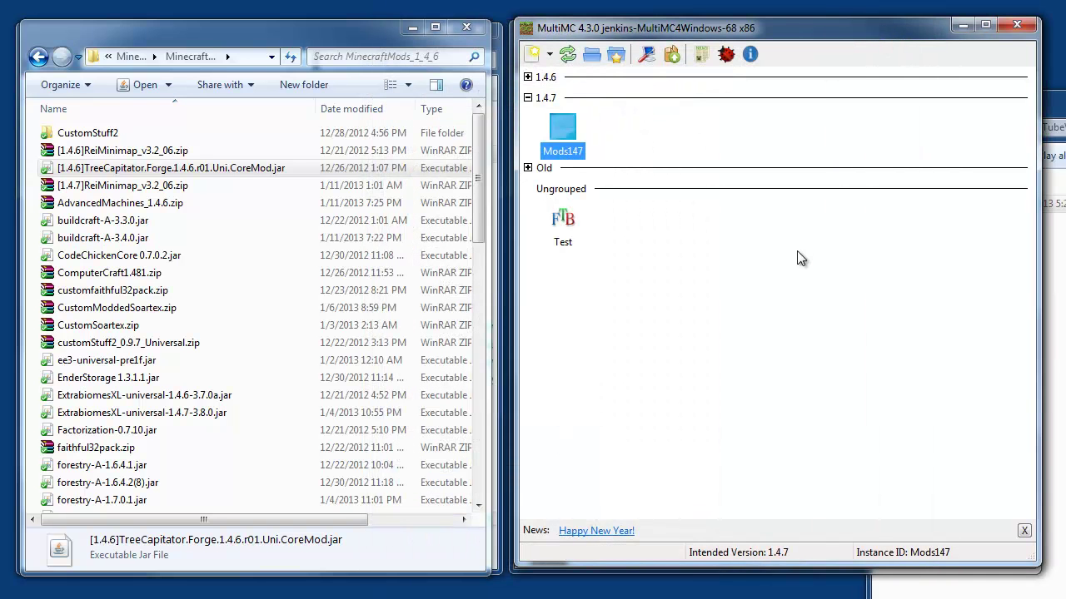
{"action": "left_click", "coordinate": [527, 98]}
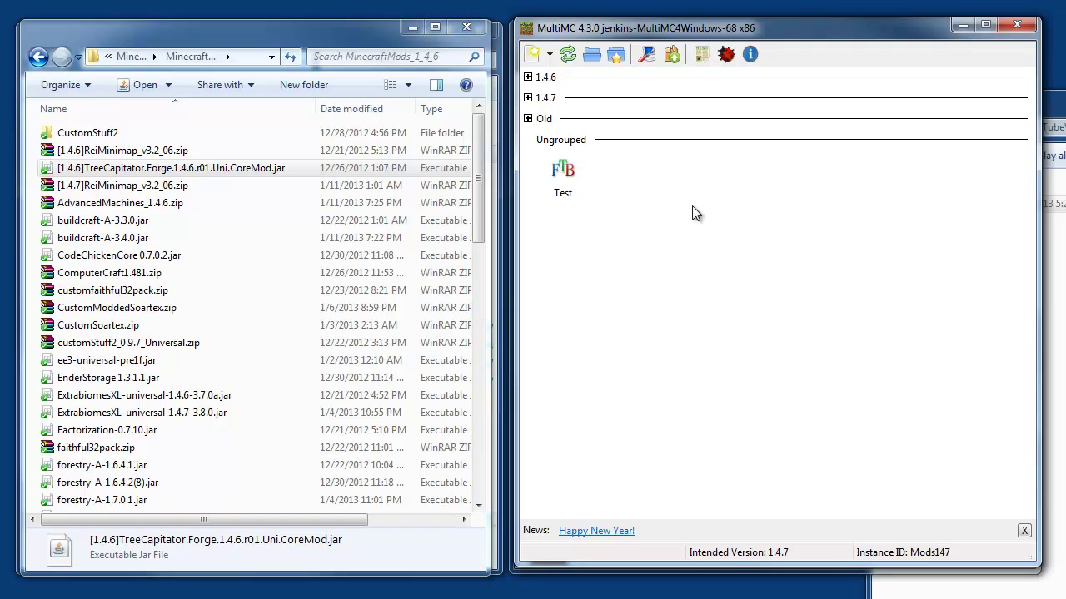